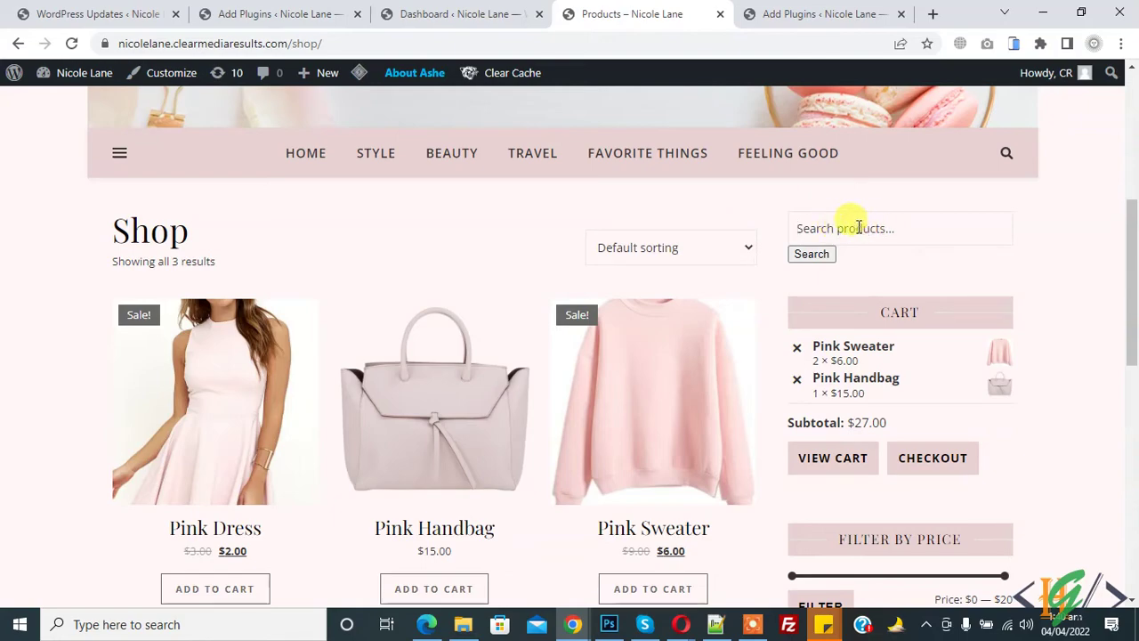
Step: Open the Add New plugins page in the WordPress dashboard and search for FiboSearch
{"action": "left_click", "coordinate": [454, 9]}
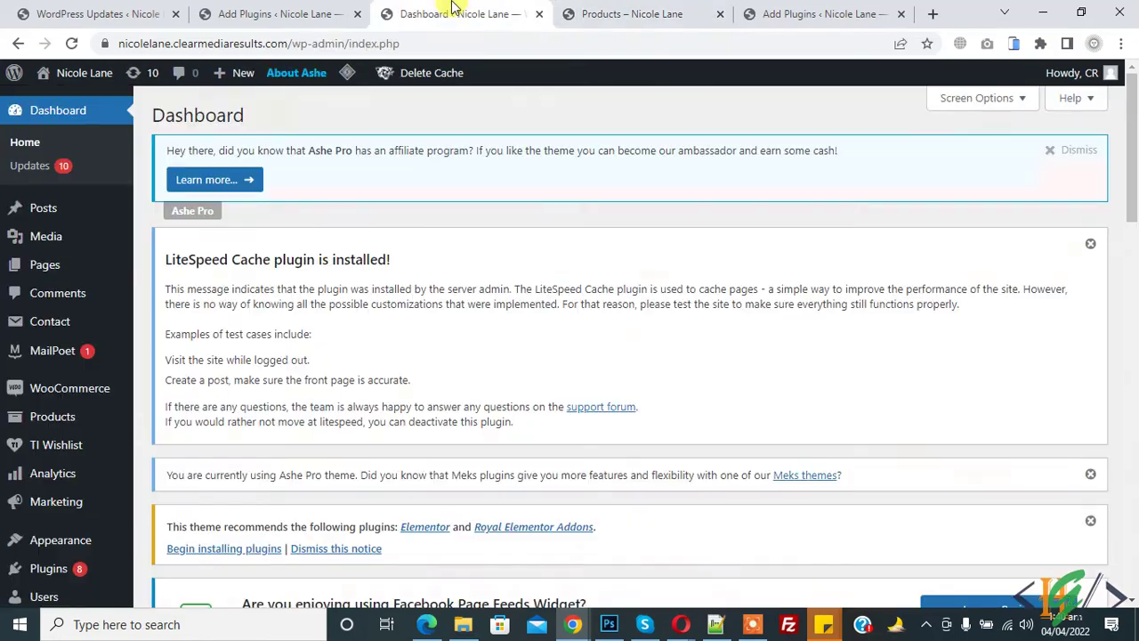
{"action": "scroll", "coordinate": [287, 191], "scroll_direction": "down", "scroll_amount": 3}
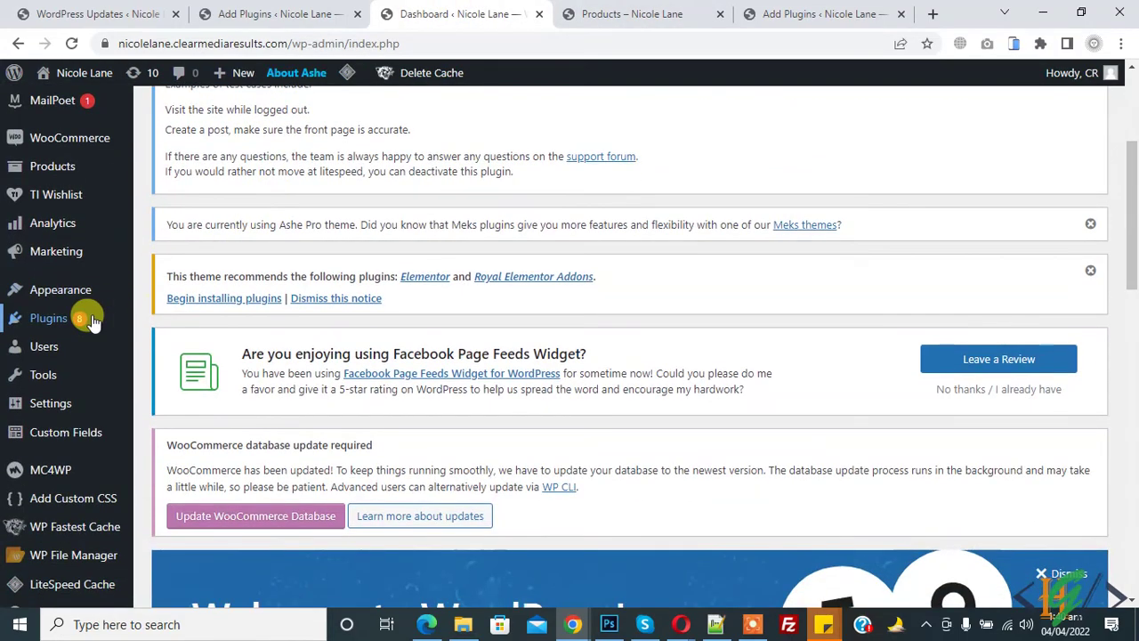
{"action": "mouse_move", "coordinate": [89, 316]}
{"action": "left_click", "coordinate": [186, 354]}
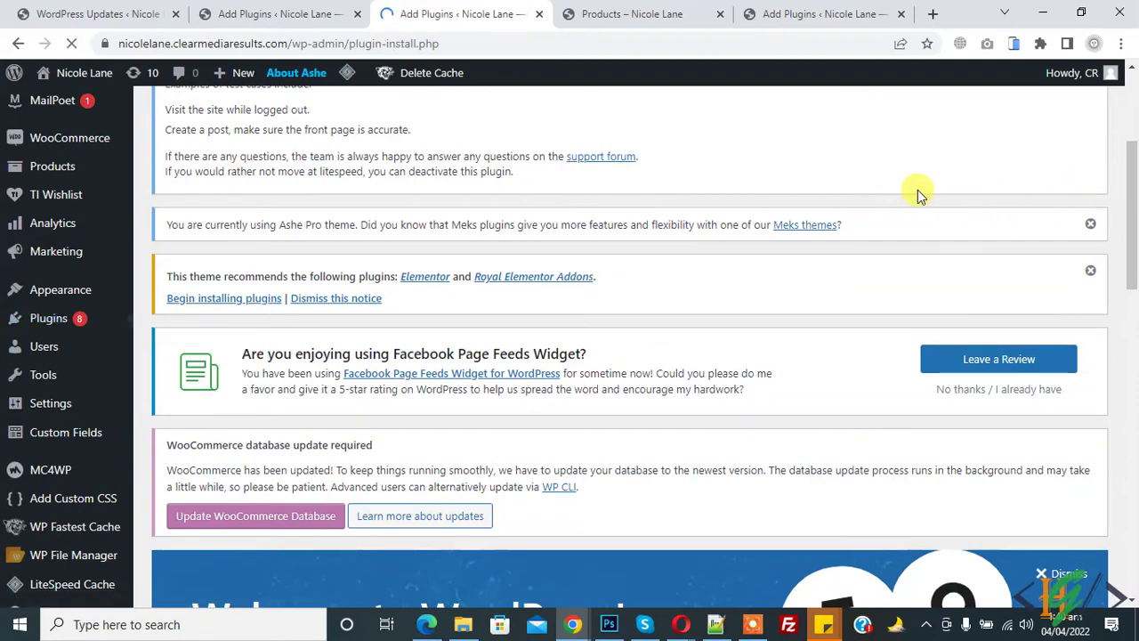
{"action": "scroll", "coordinate": [917, 190], "scroll_direction": "down", "scroll_amount": 5}
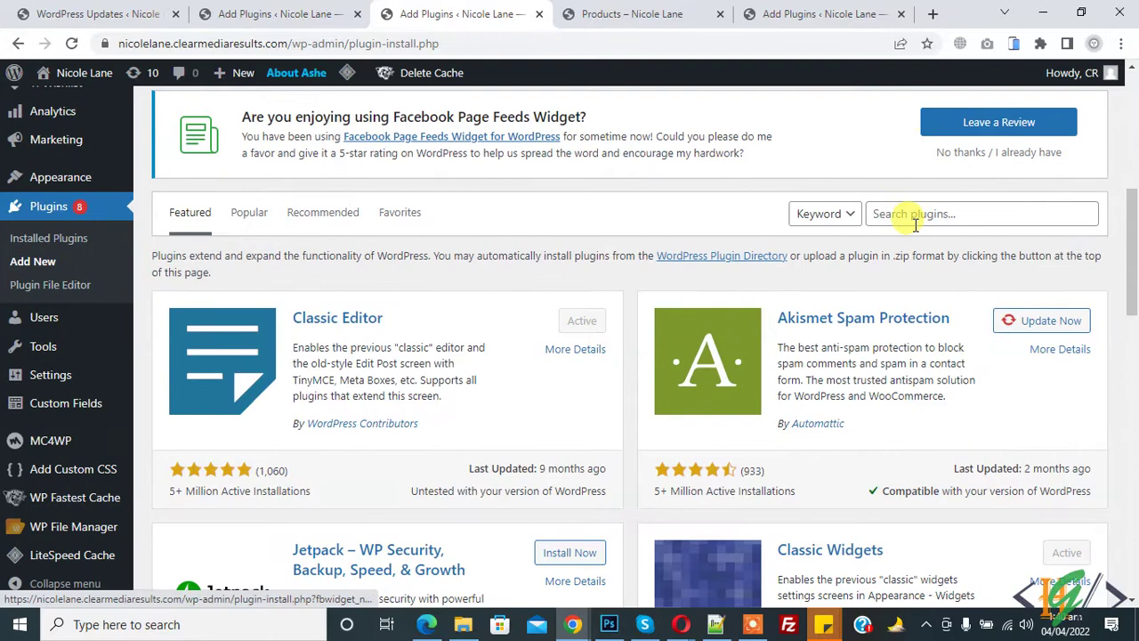
{"action": "left_click", "coordinate": [915, 217]}
{"action": "type", "text": "FiboSearch"}
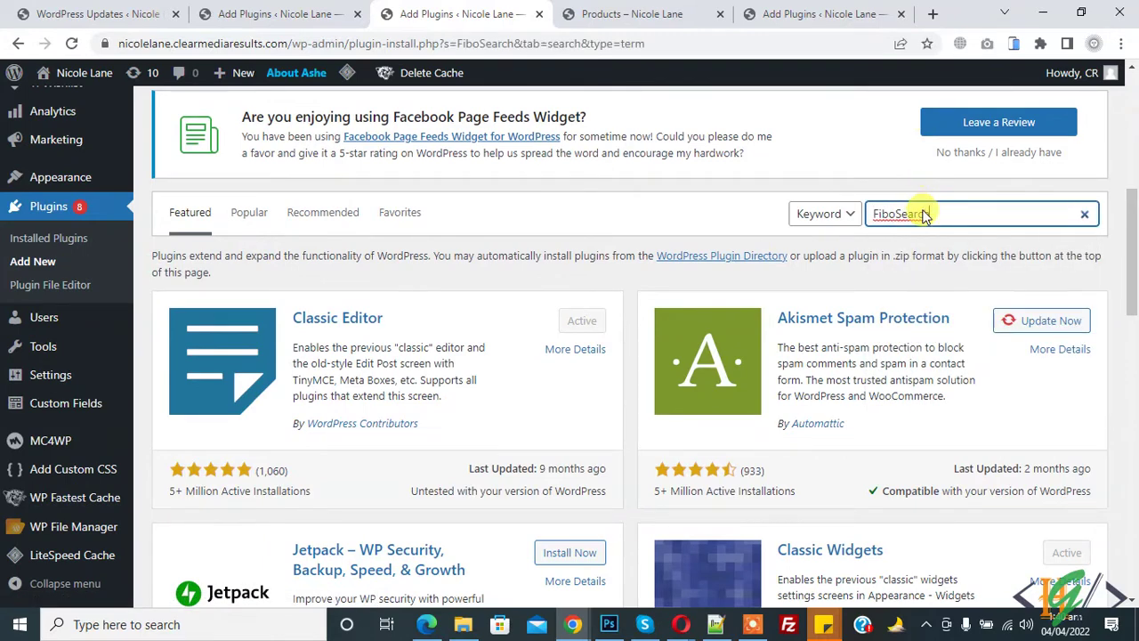
Step: Install and activate FiboSearch – Ajax Search for WooCommerce, and allow its update notifications and diagnostic tracking
{"action": "scroll", "coordinate": [912, 198], "scroll_direction": "down", "scroll_amount": 4}
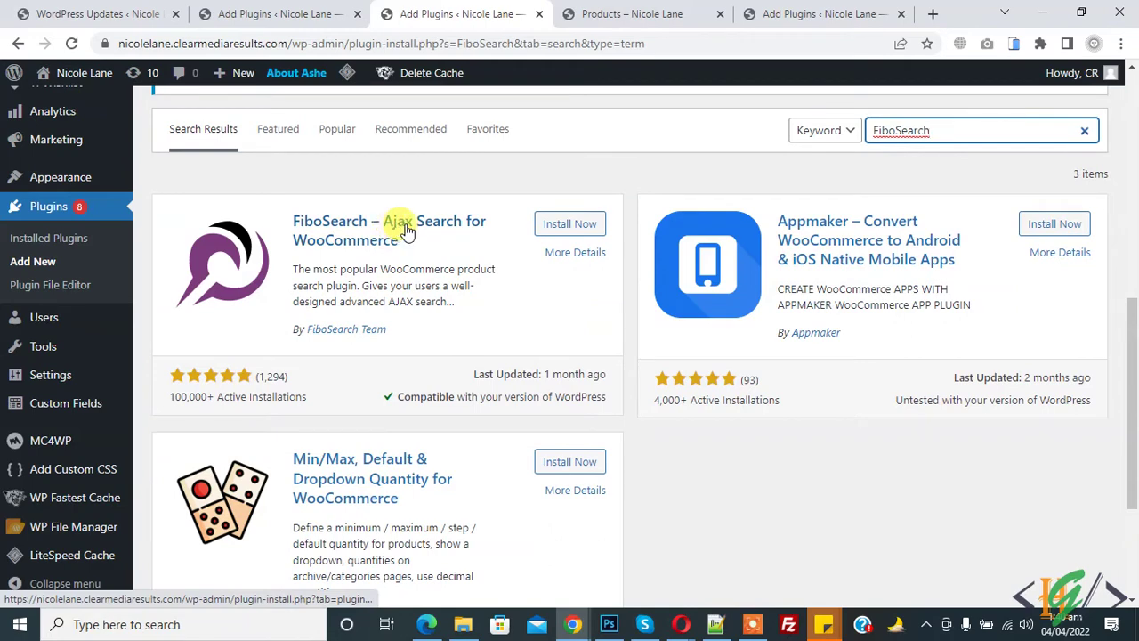
{"action": "left_click", "coordinate": [573, 231]}
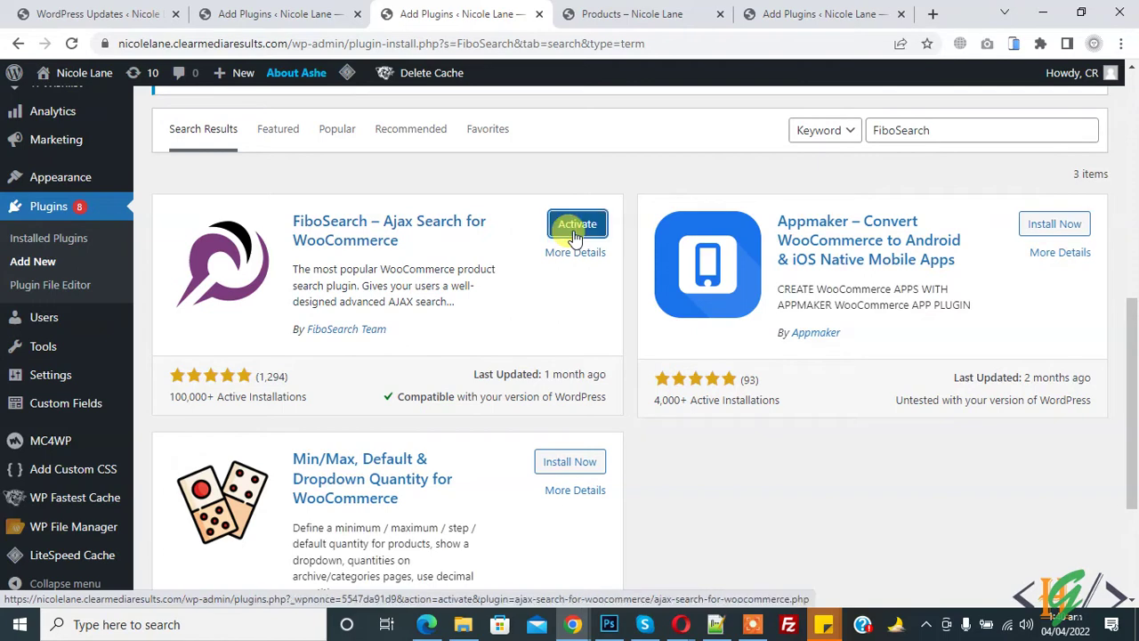
{"action": "left_click", "coordinate": [577, 228]}
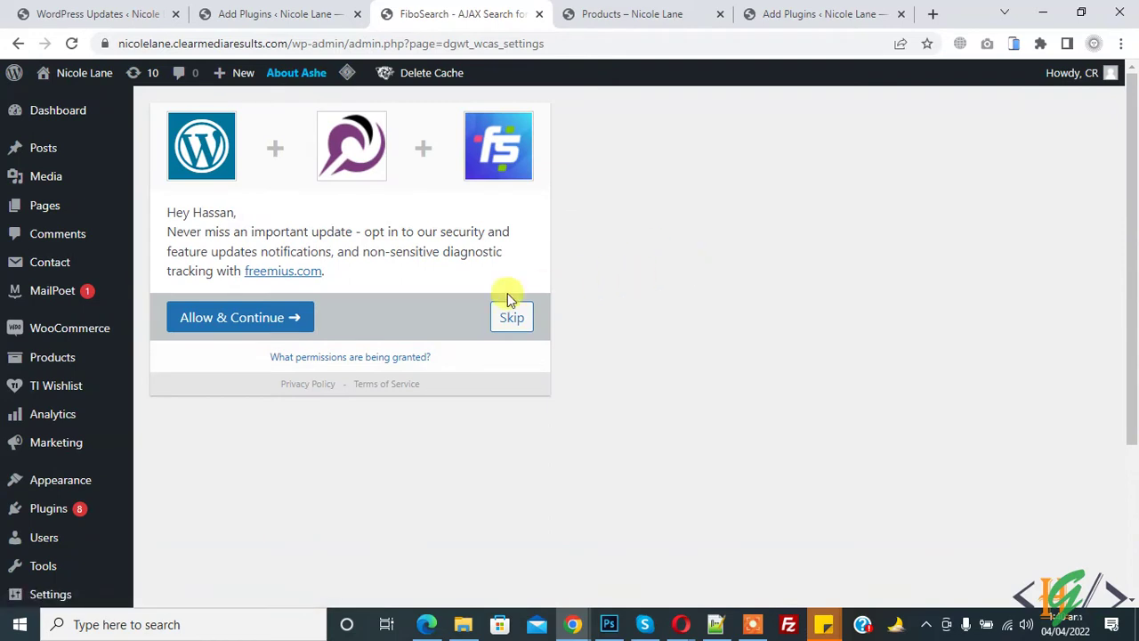
{"action": "left_click", "coordinate": [242, 318]}
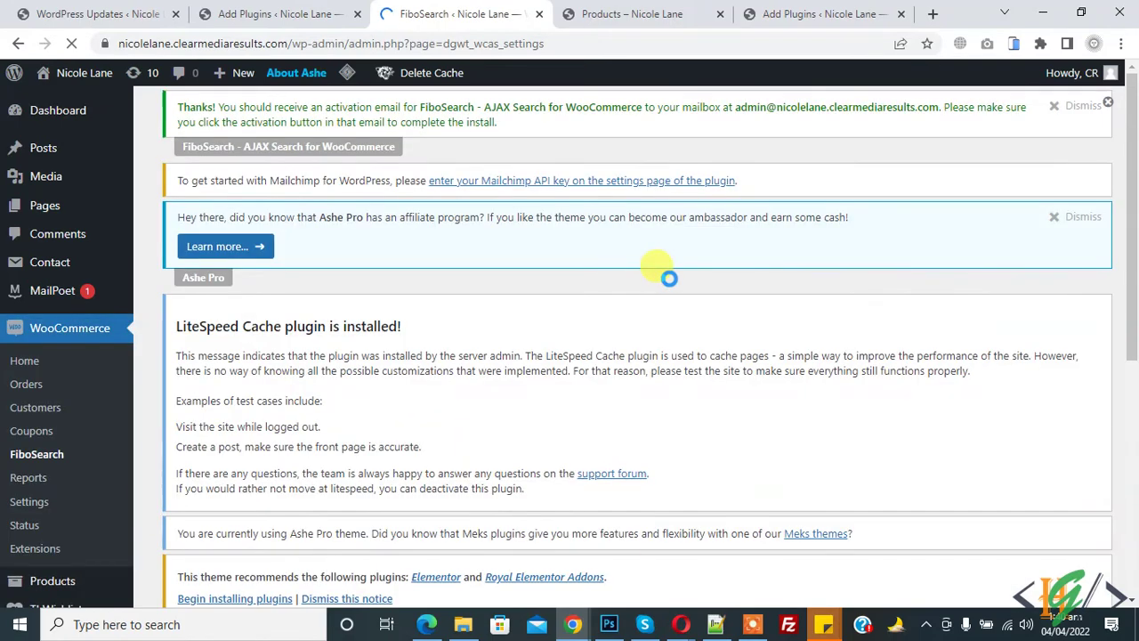
Step: Examine the FiboSearch settings page's instructions on the ways to display the search bar in the theme
{"action": "scroll", "coordinate": [669, 279], "scroll_direction": "down", "scroll_amount": 1}
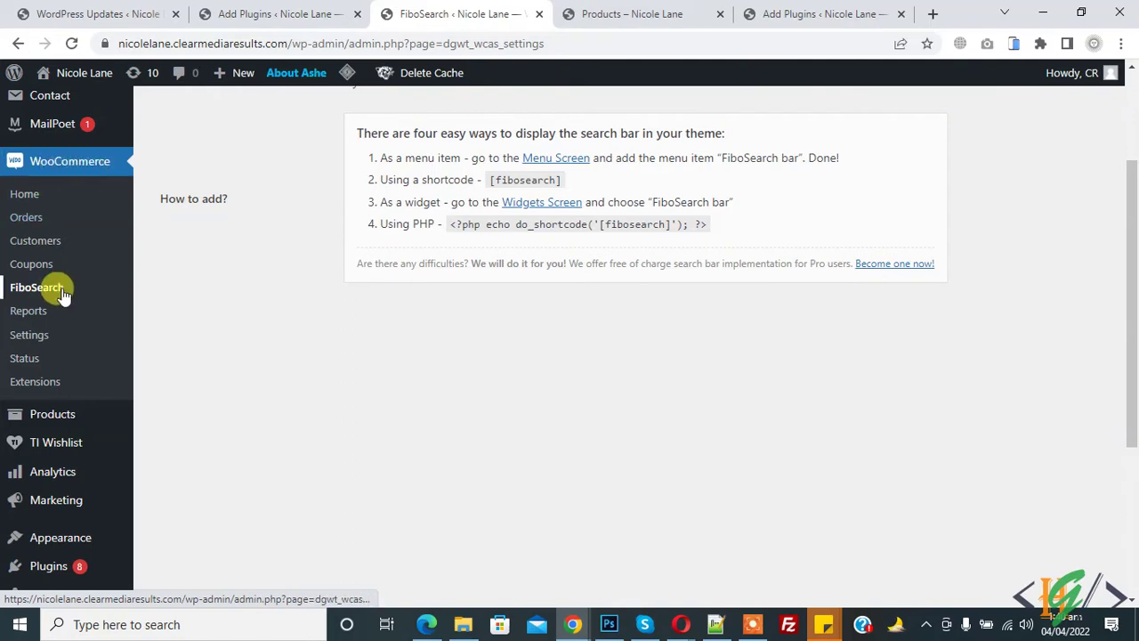
{"action": "scroll", "coordinate": [223, 333], "scroll_direction": "up", "scroll_amount": 3}
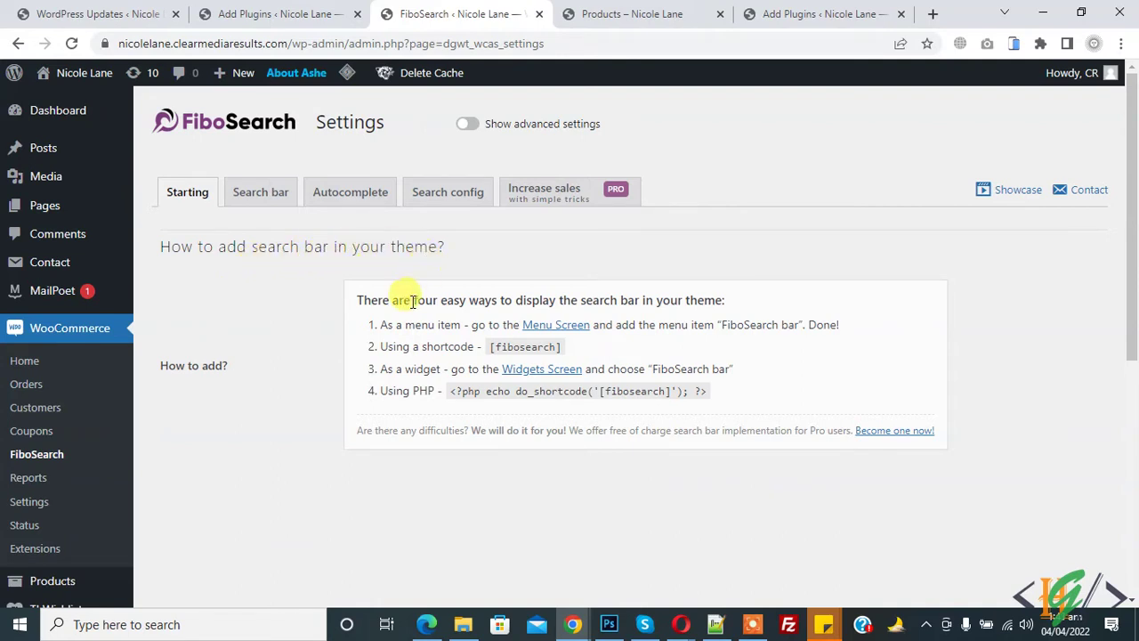
{"action": "left_click_drag", "start_coordinate": [357, 302], "coordinate": [705, 300]}
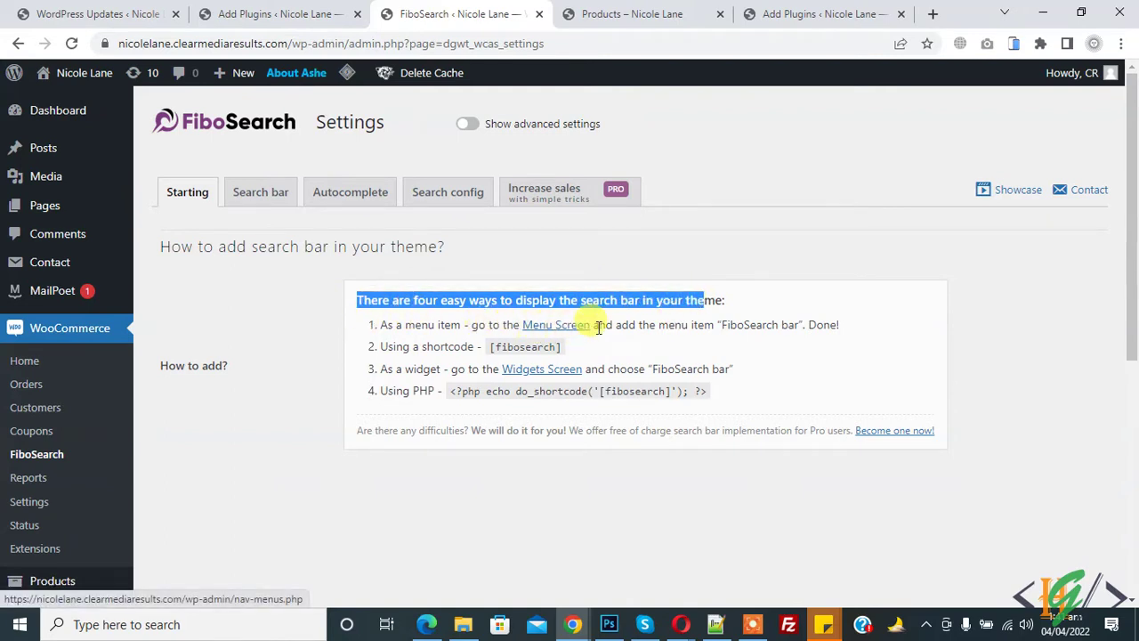
{"action": "scroll", "coordinate": [147, 345], "scroll_direction": "down", "scroll_amount": 1}
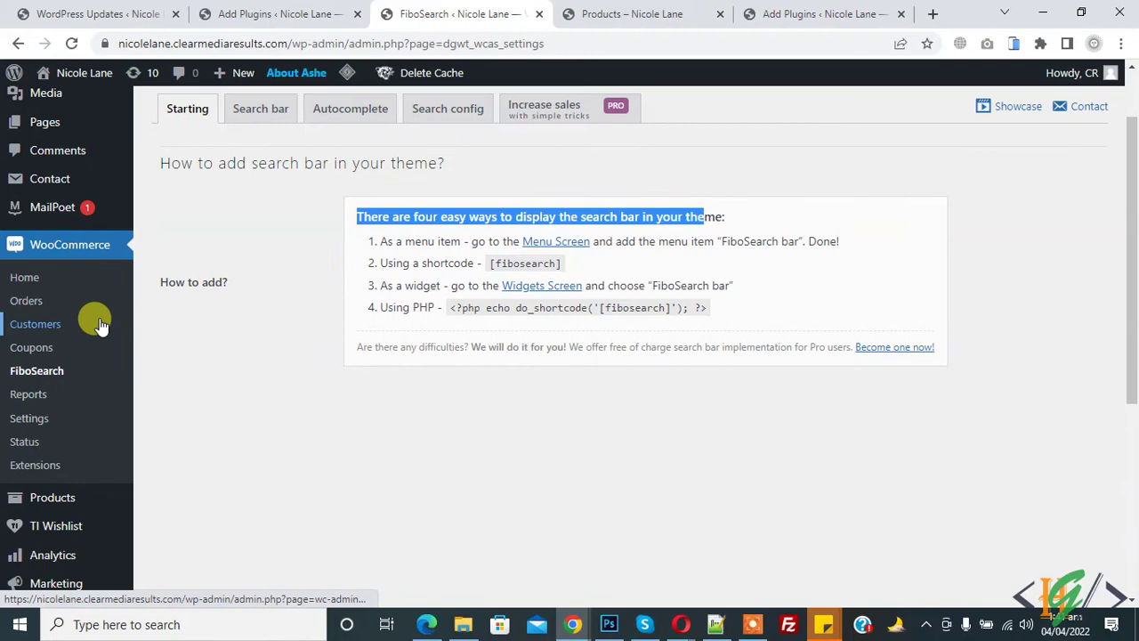
{"action": "scroll", "coordinate": [99, 325], "scroll_direction": "up", "scroll_amount": 1}
{"action": "scroll", "coordinate": [99, 326], "scroll_direction": "down", "scroll_amount": 2}
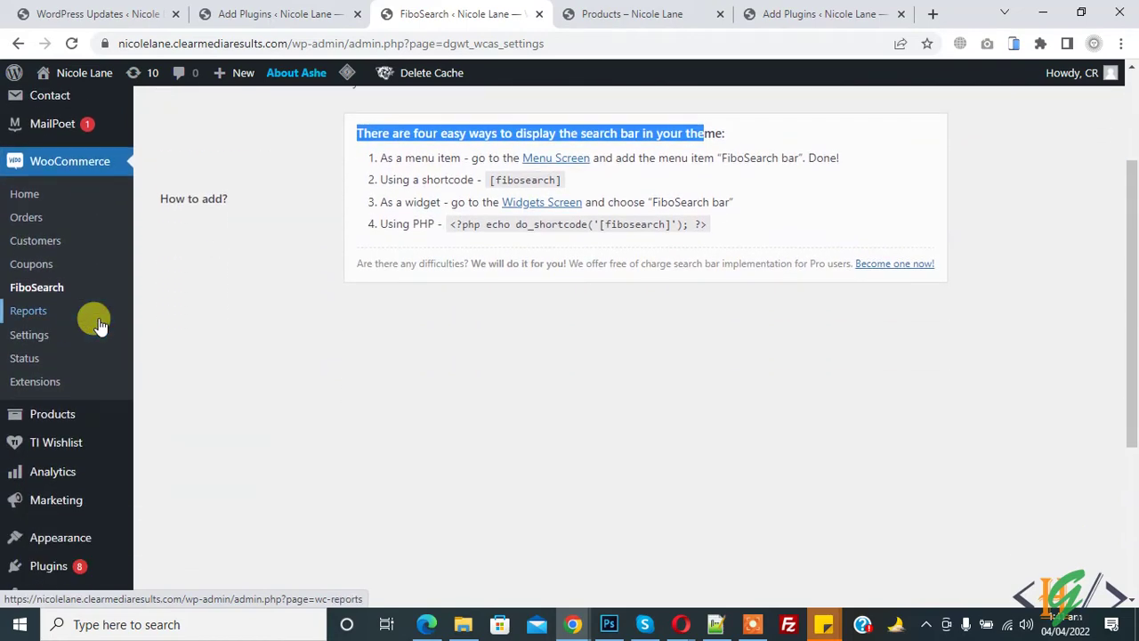
{"action": "scroll", "coordinate": [84, 294], "scroll_direction": "up", "scroll_amount": 2}
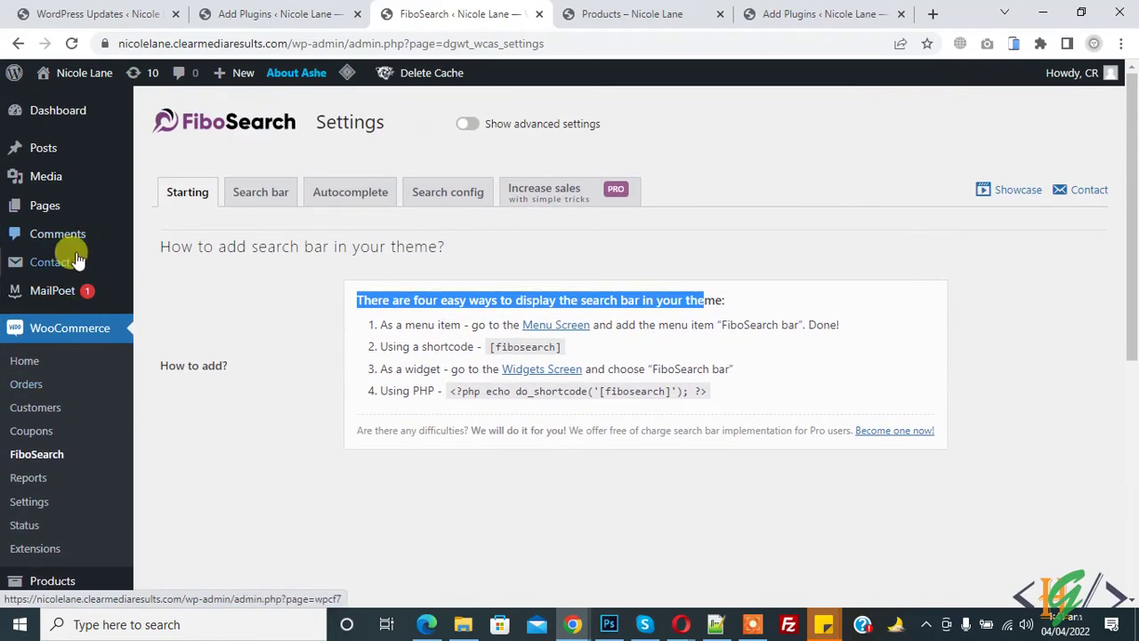
Step: Open the Appearance Menus screen in a new browser tab and switch to it
{"action": "scroll", "coordinate": [78, 258], "scroll_direction": "down", "scroll_amount": 4}
{"action": "mouse_move", "coordinate": [84, 372]}
{"action": "right_click", "coordinate": [168, 382]}
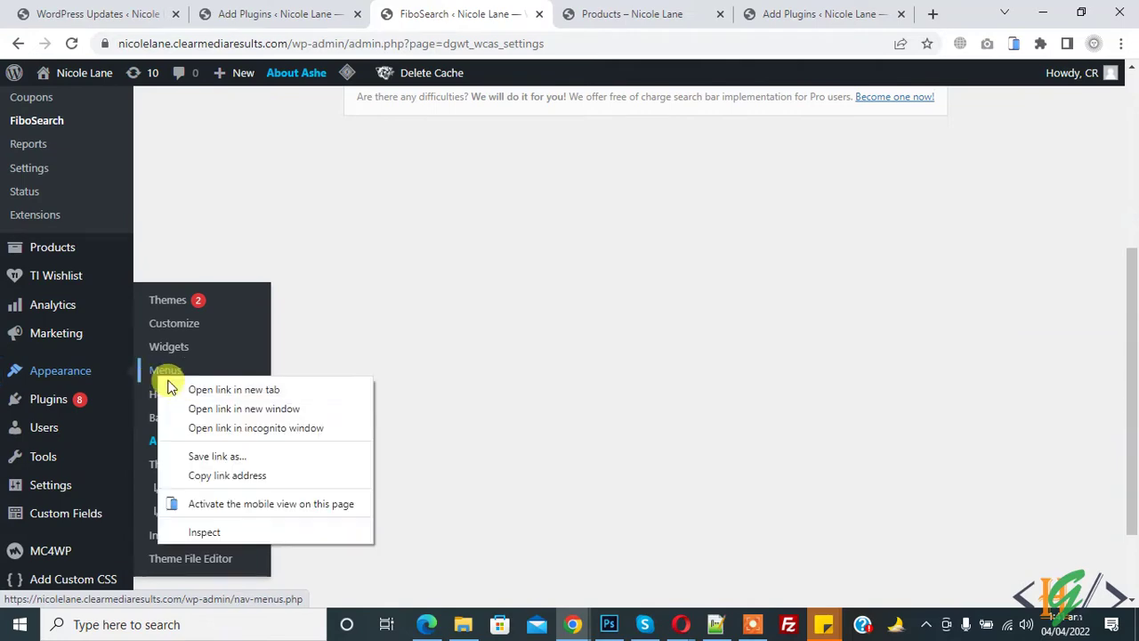
{"action": "left_click", "coordinate": [175, 389]}
{"action": "scroll", "coordinate": [427, 222], "scroll_direction": "up", "scroll_amount": 4}
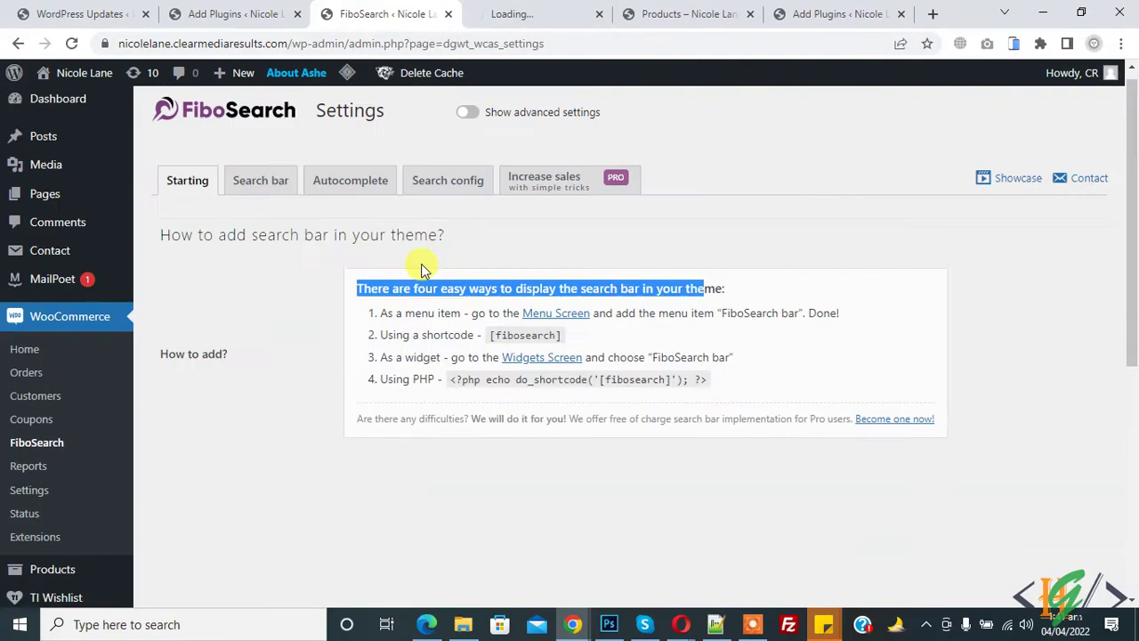
{"action": "left_click_drag", "start_coordinate": [641, 325], "coordinate": [688, 324]}
{"action": "left_click", "coordinate": [534, 14]}
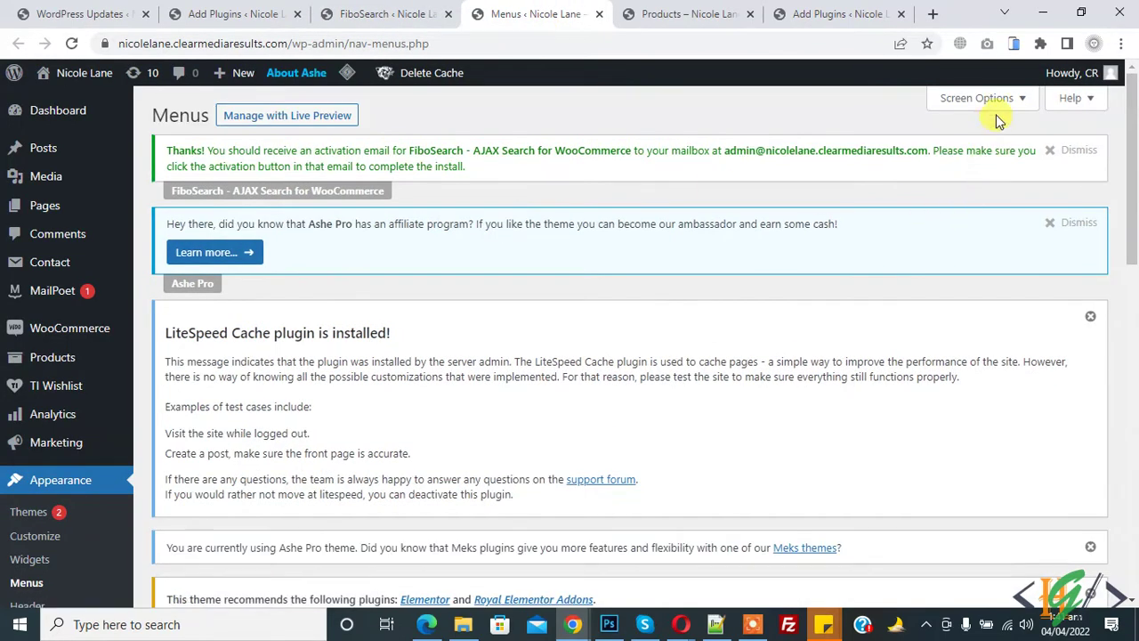
Step: Show the Menus page's screen options and check the FiboSearch bar element against the plugin's instructions
{"action": "left_click", "coordinate": [1000, 100]}
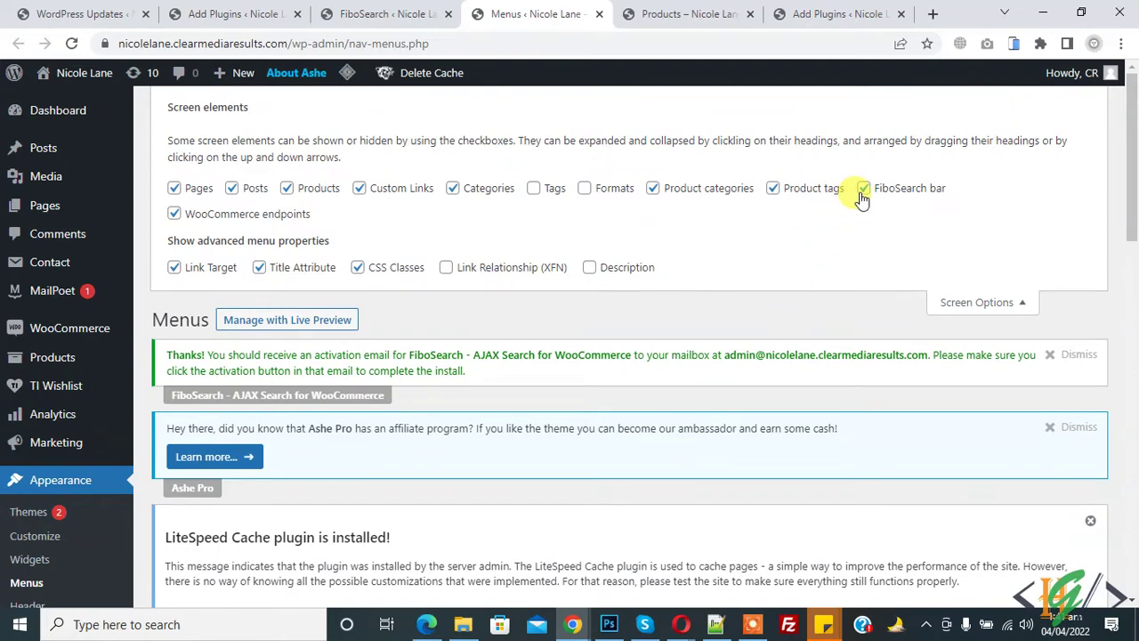
{"action": "left_click", "coordinate": [354, 14]}
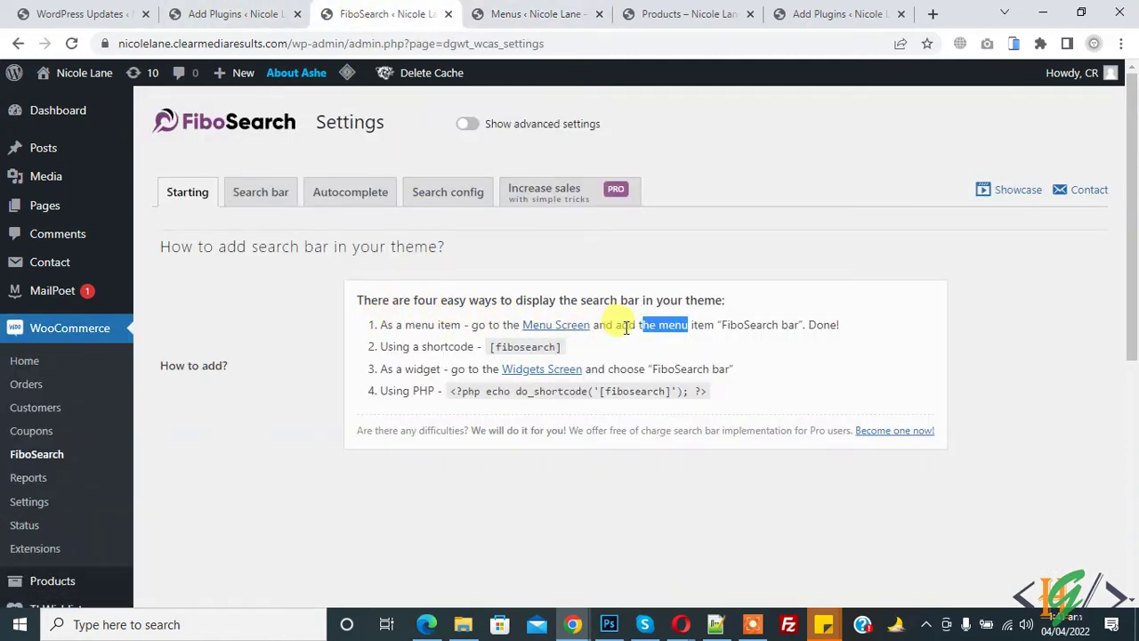
{"action": "left_click", "coordinate": [525, 13]}
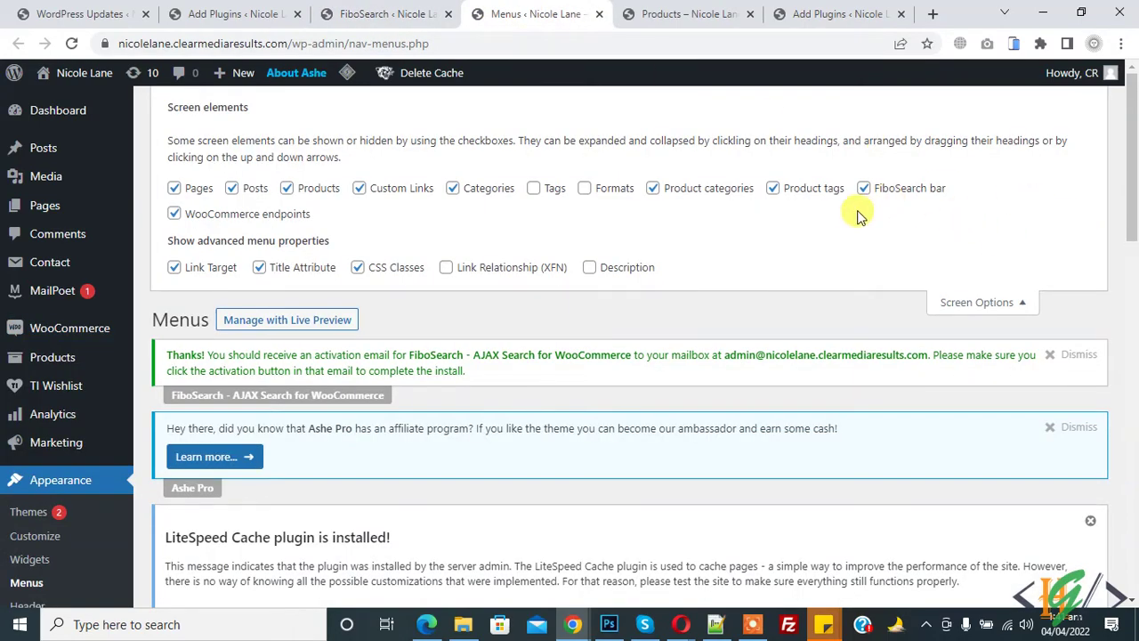
Step: Add the FiboSearch bar item to the menu assigned to the Top Menu location
{"action": "scroll", "coordinate": [791, 223], "scroll_direction": "down", "scroll_amount": 5}
{"action": "scroll", "coordinate": [665, 223], "scroll_direction": "down", "scroll_amount": 8}
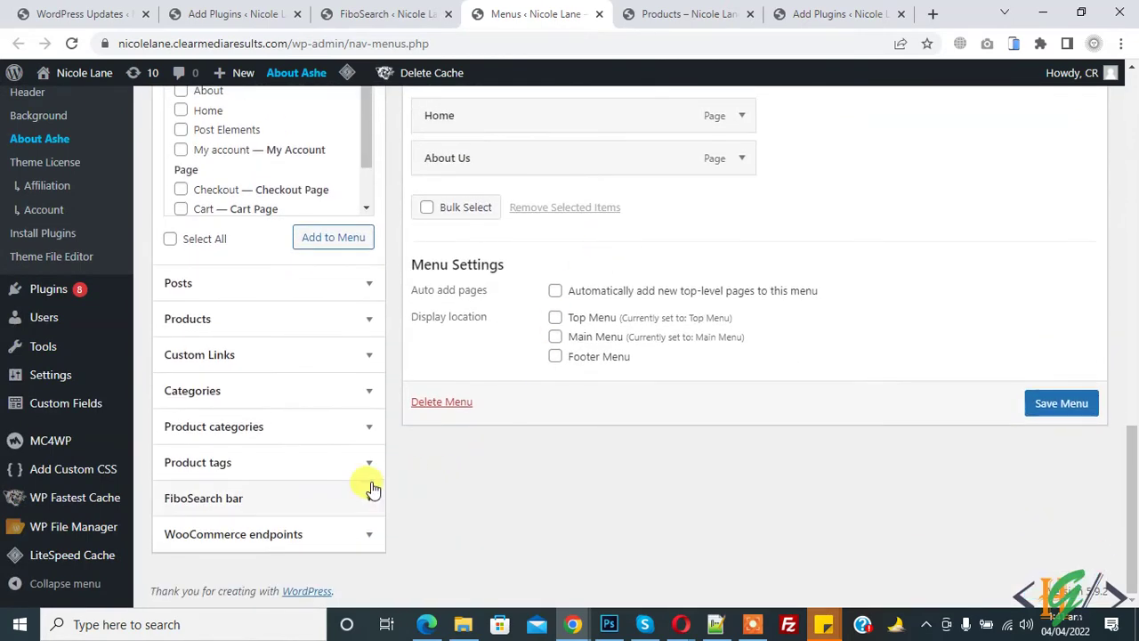
{"action": "left_click", "coordinate": [255, 509]}
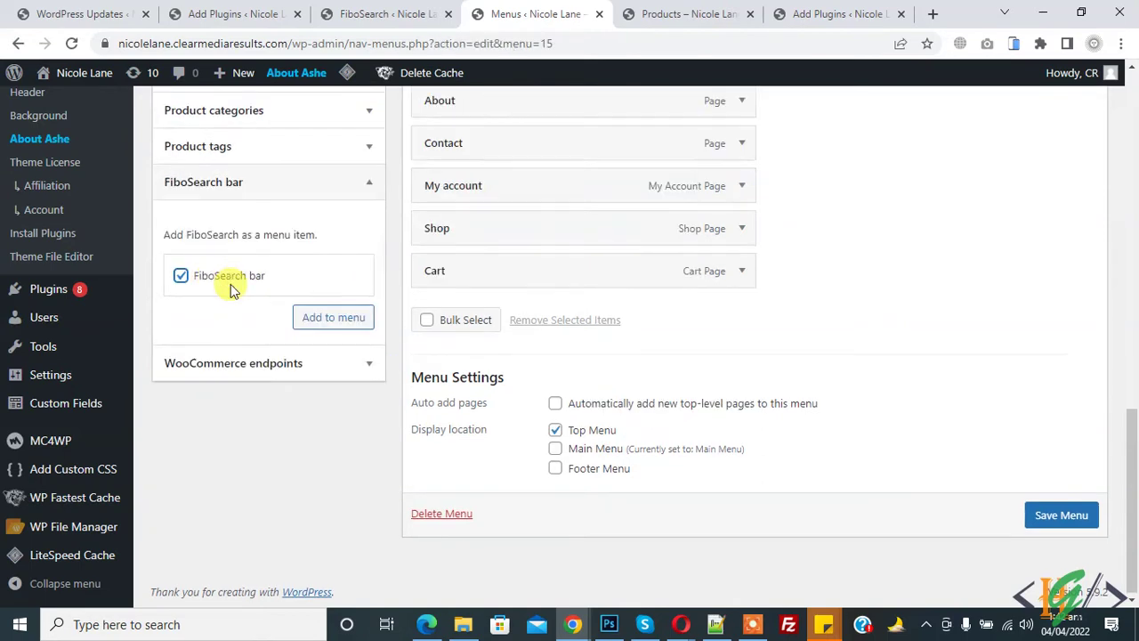
{"action": "left_click", "coordinate": [329, 321]}
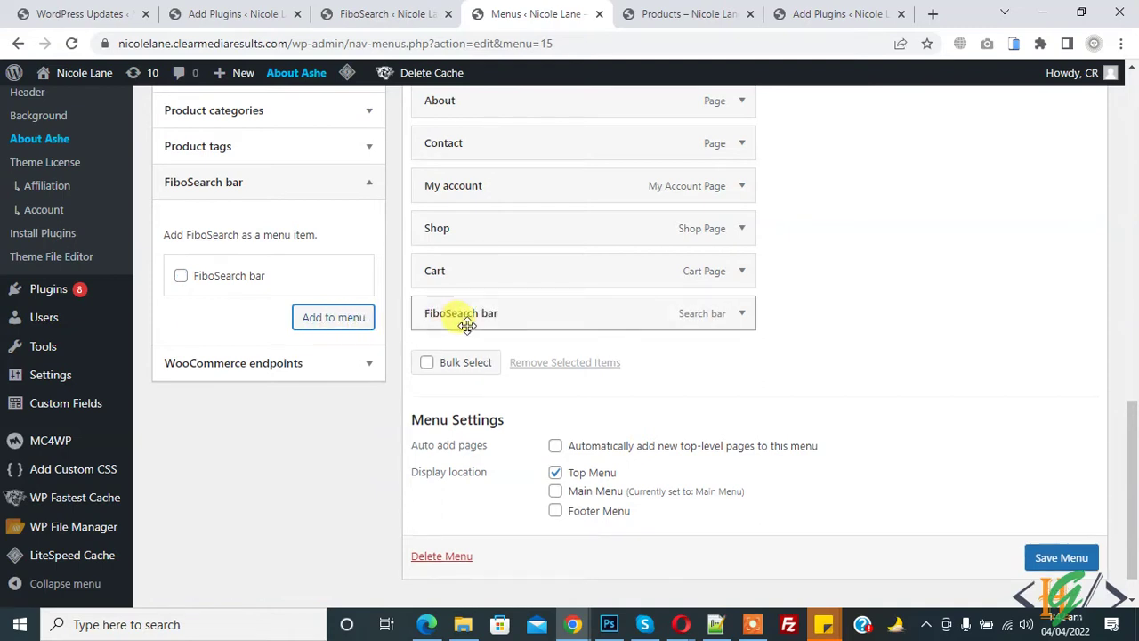
Step: Set the FiboSearch bar menu item's layout to Default and save the menu
{"action": "left_click", "coordinate": [738, 322]}
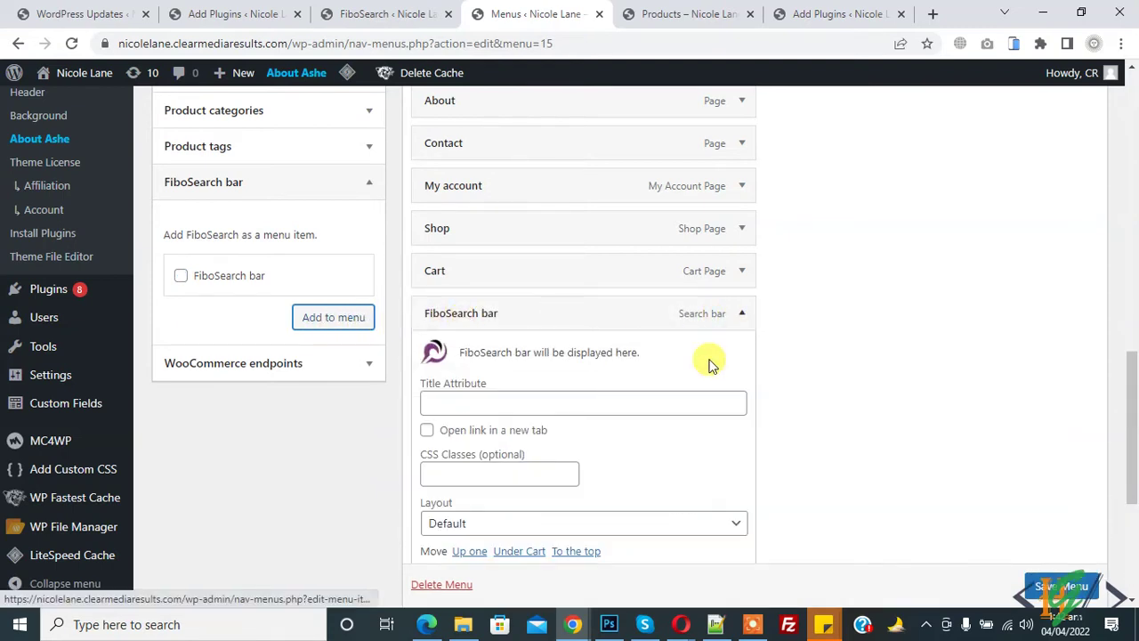
{"action": "scroll", "coordinate": [716, 370], "scroll_direction": "down", "scroll_amount": 2}
{"action": "left_click", "coordinate": [716, 360]}
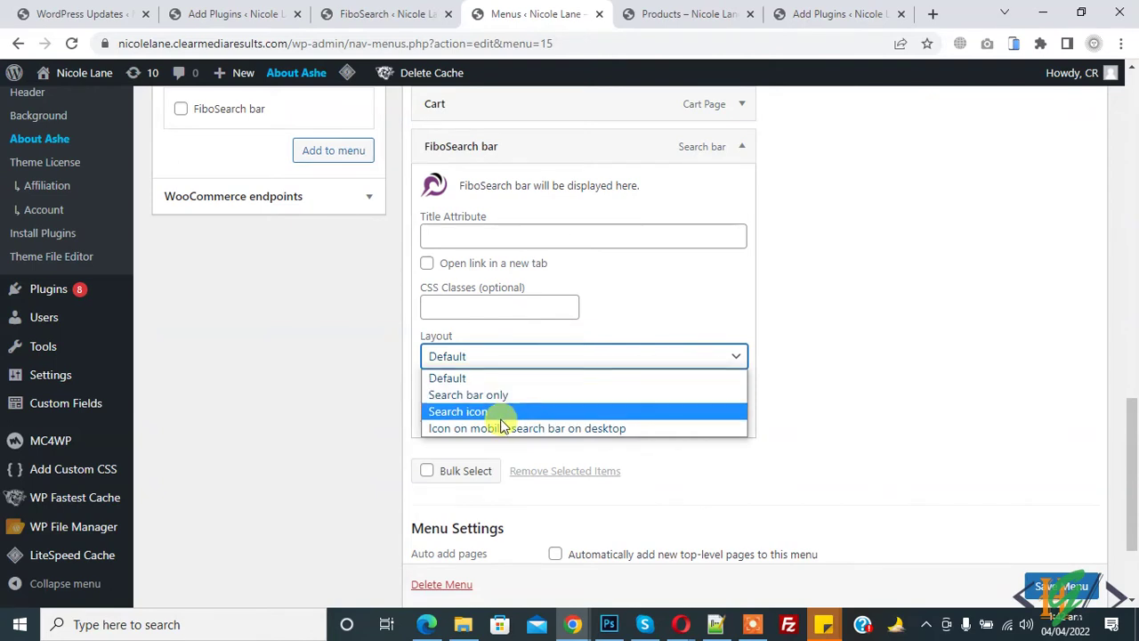
{"action": "left_click", "coordinate": [464, 379]}
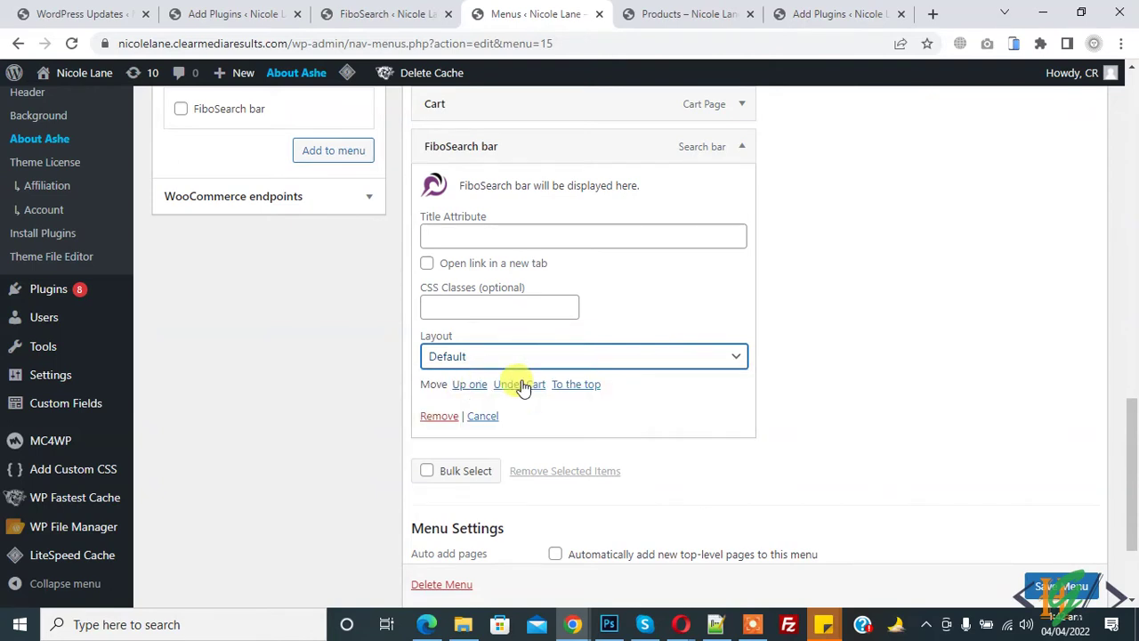
{"action": "scroll", "coordinate": [1063, 588], "scroll_direction": "down", "scroll_amount": 1}
{"action": "left_click", "coordinate": [1061, 586]}
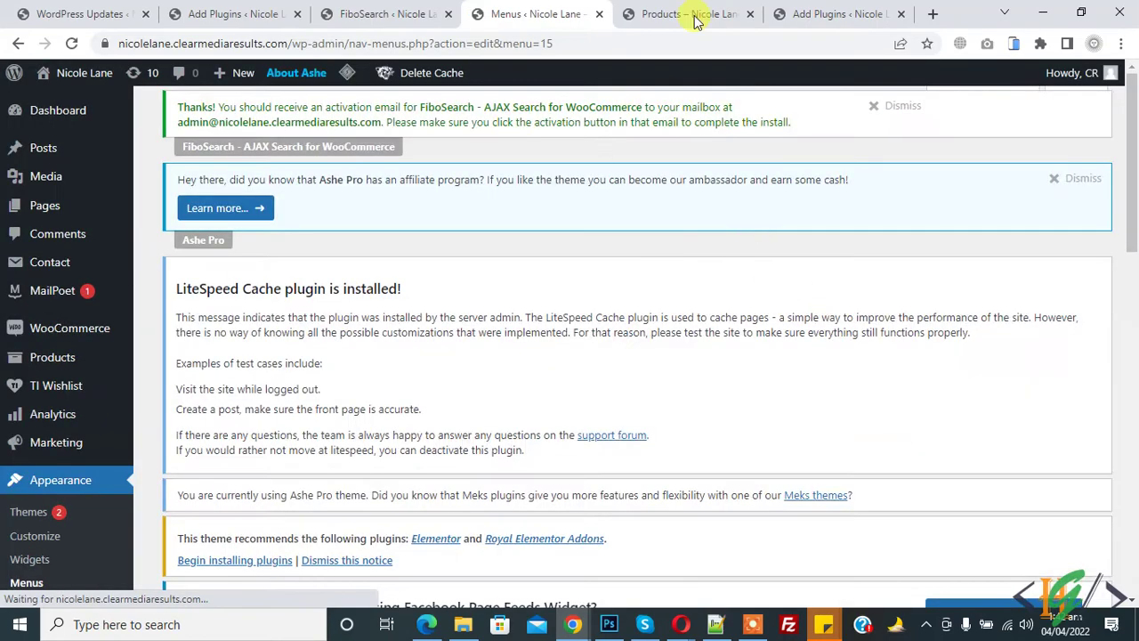
Step: Reload the shop page and search for "pink" in the new search bar in the header menu
{"action": "left_click", "coordinate": [685, 14]}
{"action": "left_click", "coordinate": [73, 43]}
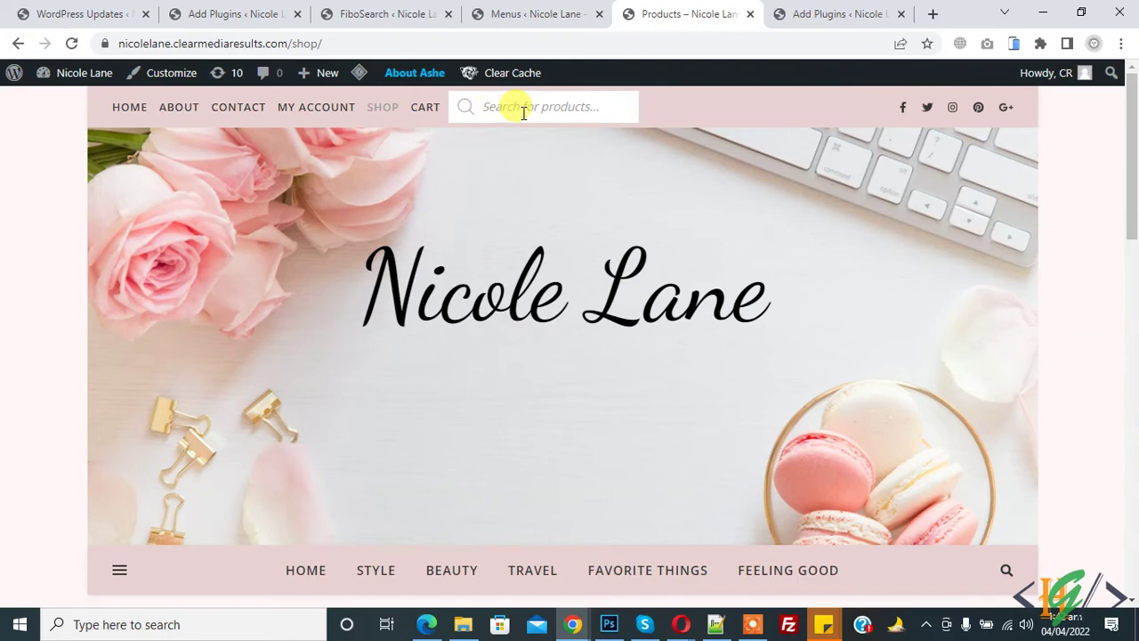
{"action": "scroll", "coordinate": [257, 216], "scroll_direction": "down", "scroll_amount": 6}
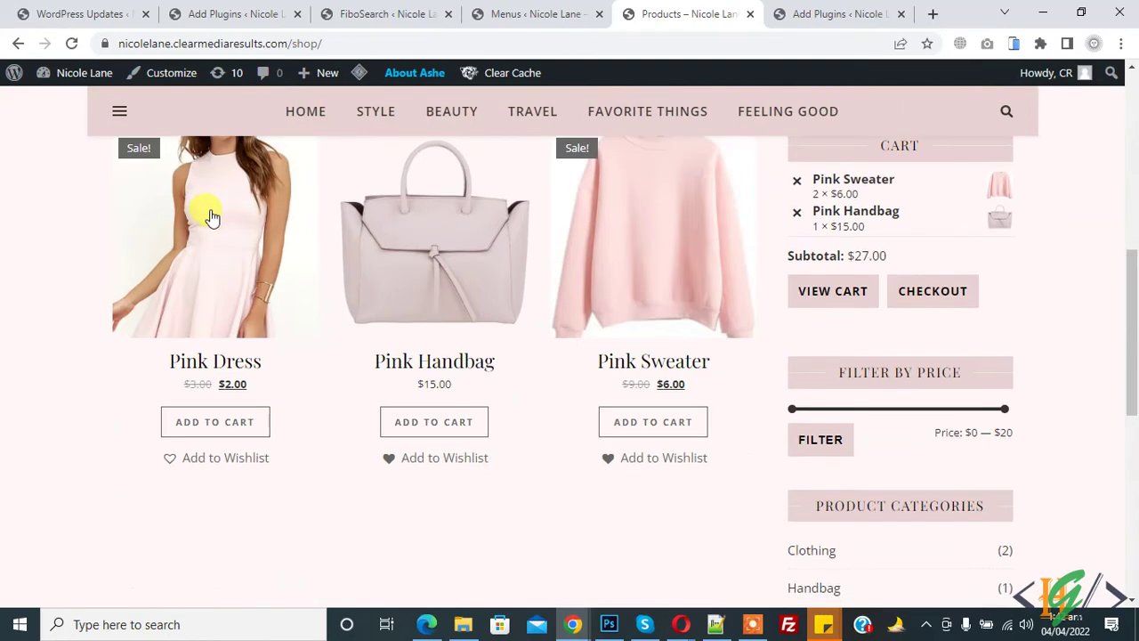
{"action": "scroll", "coordinate": [356, 249], "scroll_direction": "up", "scroll_amount": 6}
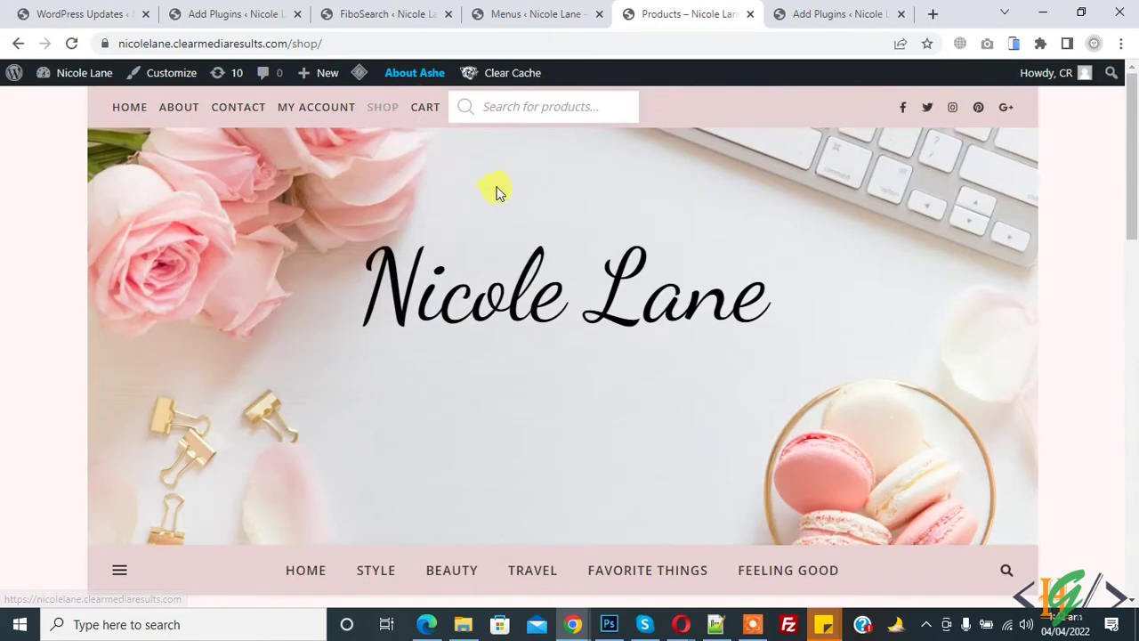
{"action": "type", "text": "pink"}
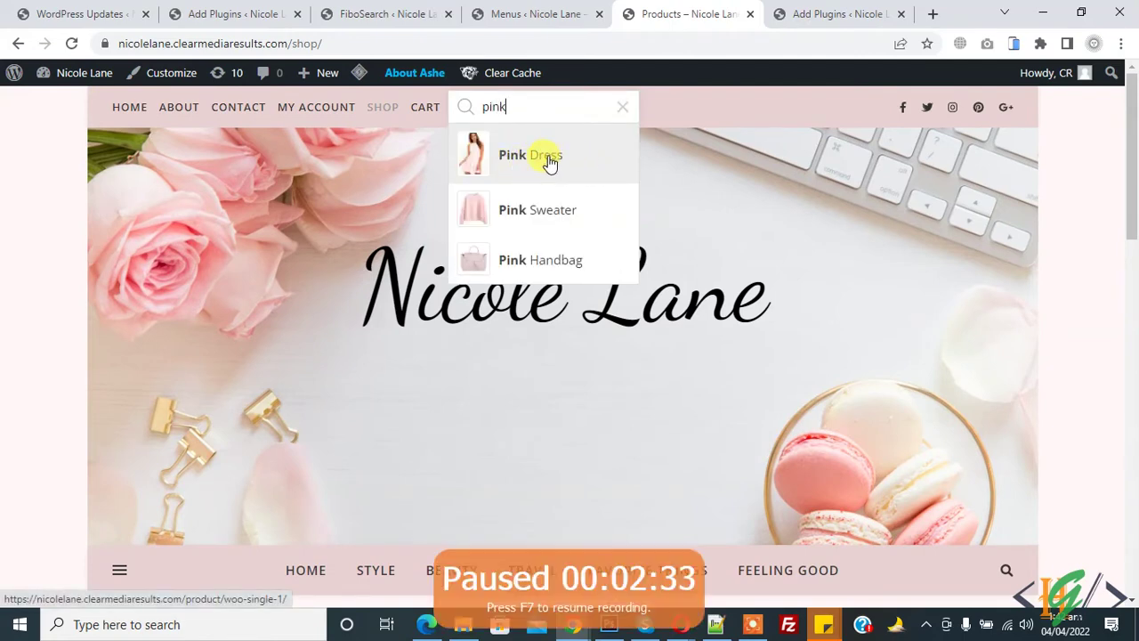
Step: Replace the product search term with "dress" to test the live suggestions
{"action": "left_click", "coordinate": [496, 108]}
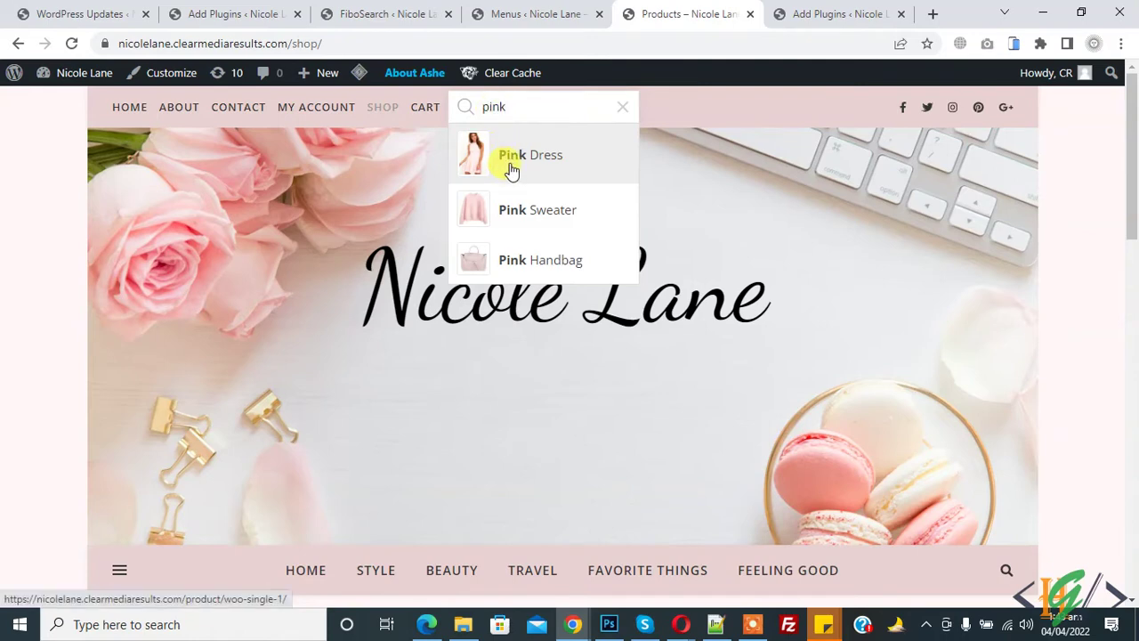
{"action": "key", "text": "BackSpace"}
{"action": "key", "text": "BackSpace"}
{"action": "key", "text": "BackSpace"}
{"action": "key", "text": "BackSpace"}
{"action": "type", "text": "dress"}
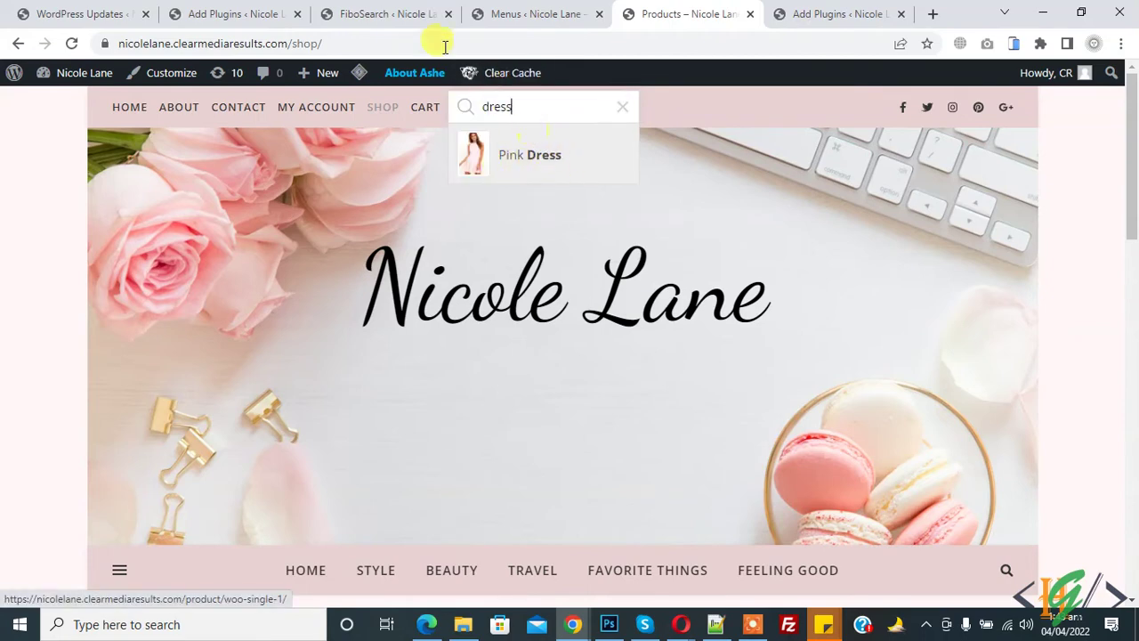
Step: Return to the FiboSearch settings and review the ways to display the search bar, highlighting the [fibosearch] shortcode
{"action": "left_click", "coordinate": [385, 11]}
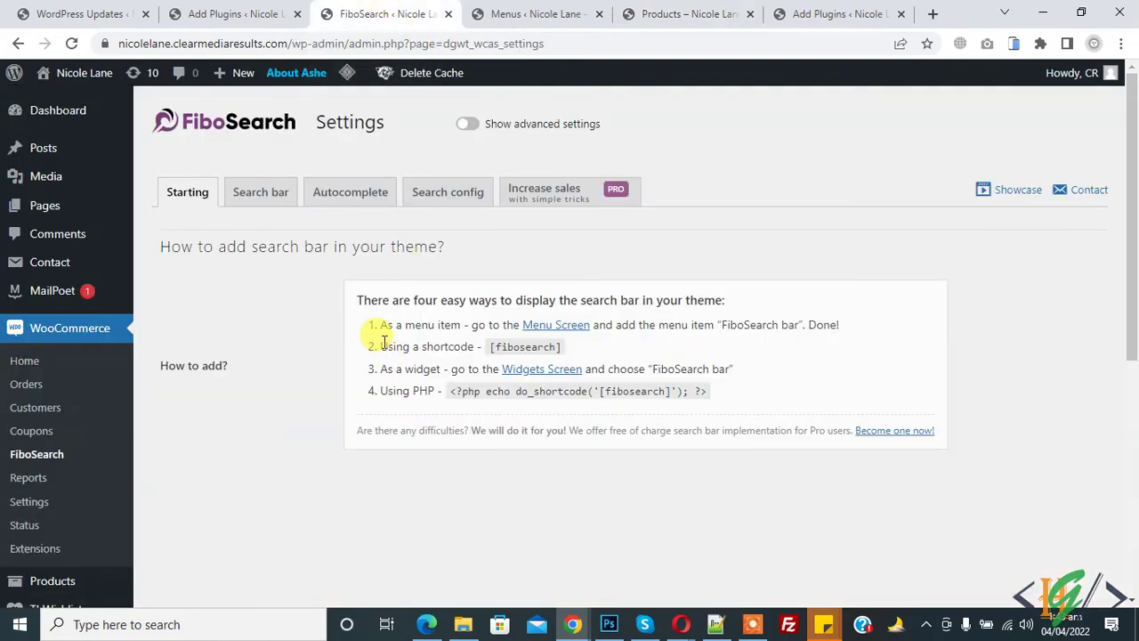
{"action": "left_click_drag", "start_coordinate": [383, 345], "coordinate": [566, 351]}
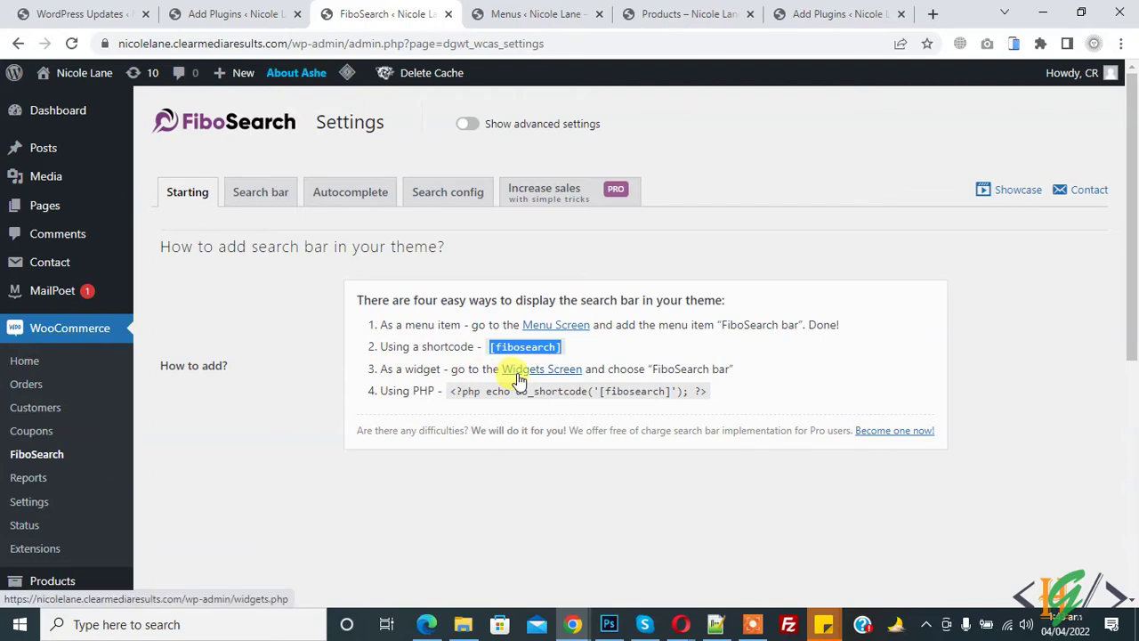
{"action": "scroll", "coordinate": [246, 374], "scroll_direction": "down", "scroll_amount": 2}
{"action": "scroll", "coordinate": [247, 376], "scroll_direction": "up", "scroll_amount": 1}
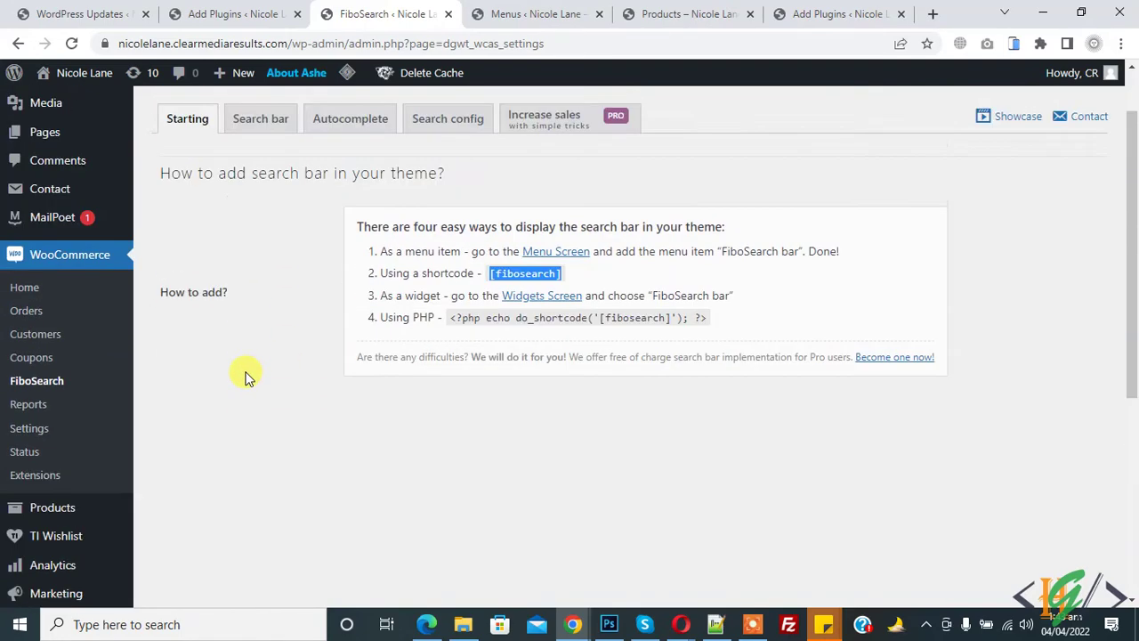
Step: Open the Widgets page of the site's Appearance settings in a new browser tab, keeping the FiboSearch settings in view
{"action": "scroll", "coordinate": [245, 375], "scroll_direction": "up", "scroll_amount": 1}
{"action": "scroll", "coordinate": [245, 375], "scroll_direction": "down", "scroll_amount": 3}
{"action": "mouse_move", "coordinate": [62, 372]}
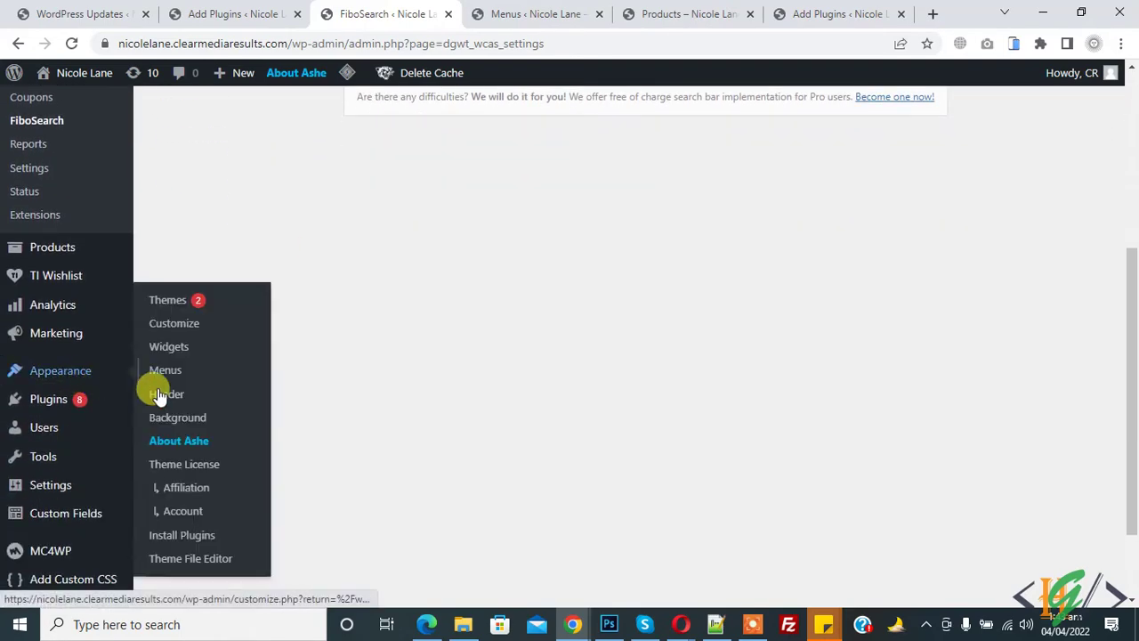
{"action": "right_click", "coordinate": [167, 363]}
{"action": "left_click", "coordinate": [200, 360]}
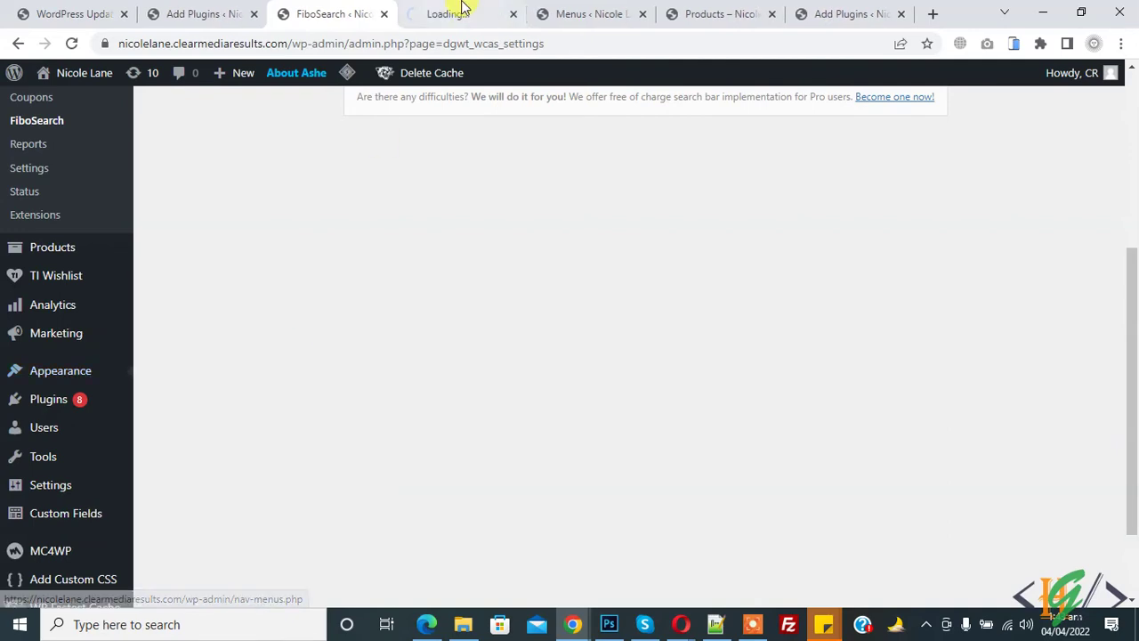
{"action": "scroll", "coordinate": [419, 196], "scroll_direction": "up", "scroll_amount": 4}
{"action": "left_click", "coordinate": [526, 349]}
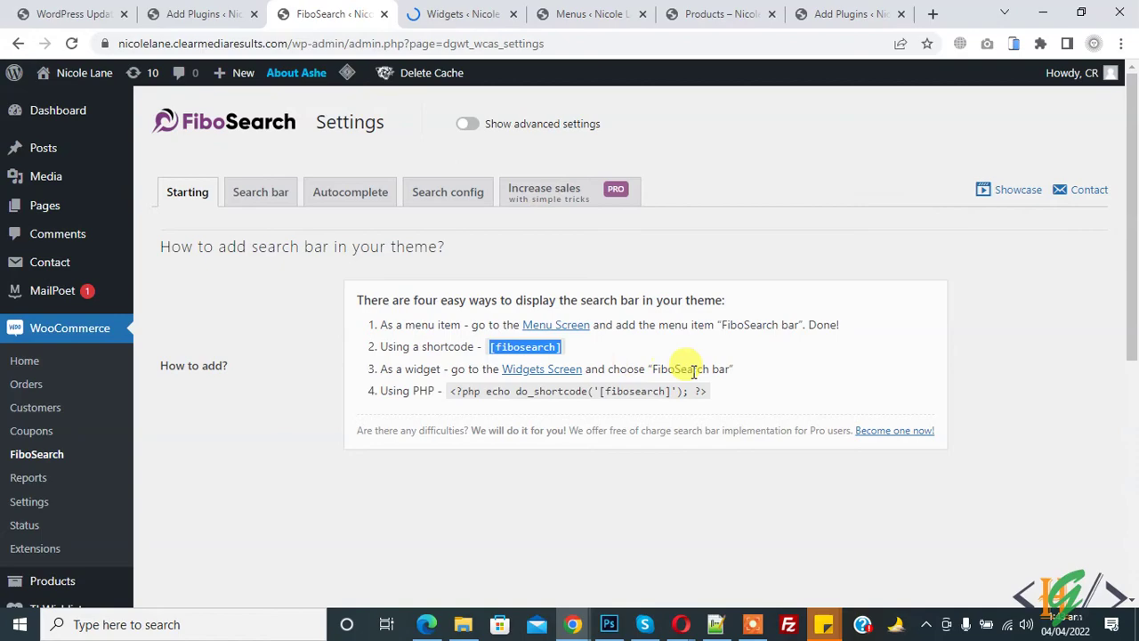
Step: Add the FiboSearch bar widget to the WooCommerce Sidebar Right area
{"action": "left_click", "coordinate": [483, 13]}
{"action": "scroll", "coordinate": [483, 101], "scroll_direction": "down", "scroll_amount": 10}
{"action": "scroll", "coordinate": [483, 101], "scroll_direction": "down", "scroll_amount": 5}
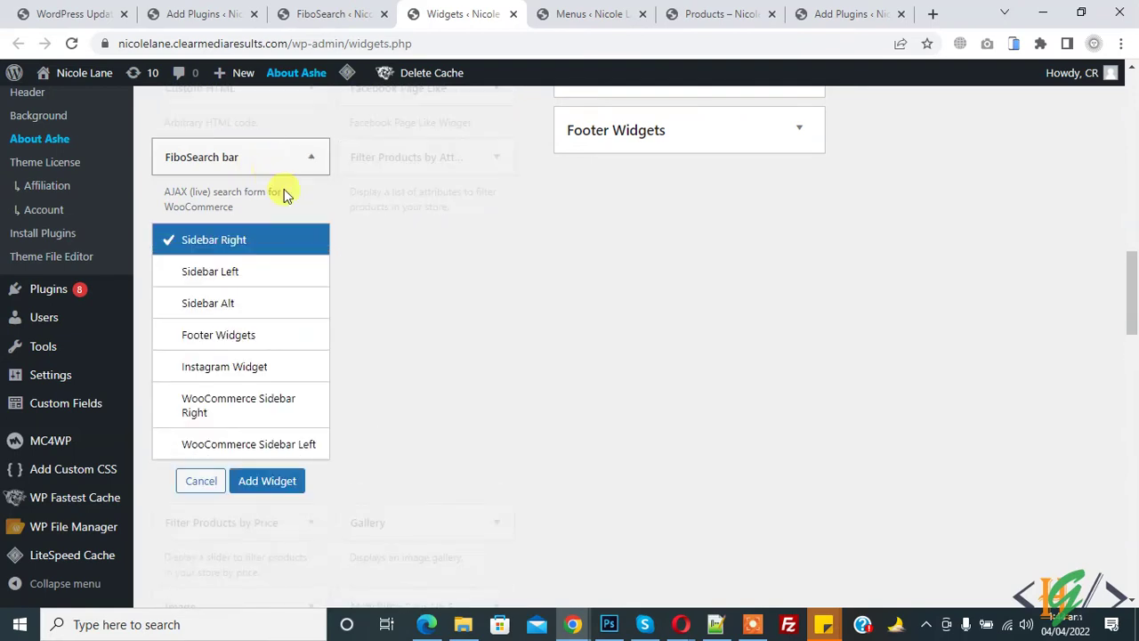
{"action": "left_click", "coordinate": [278, 412]}
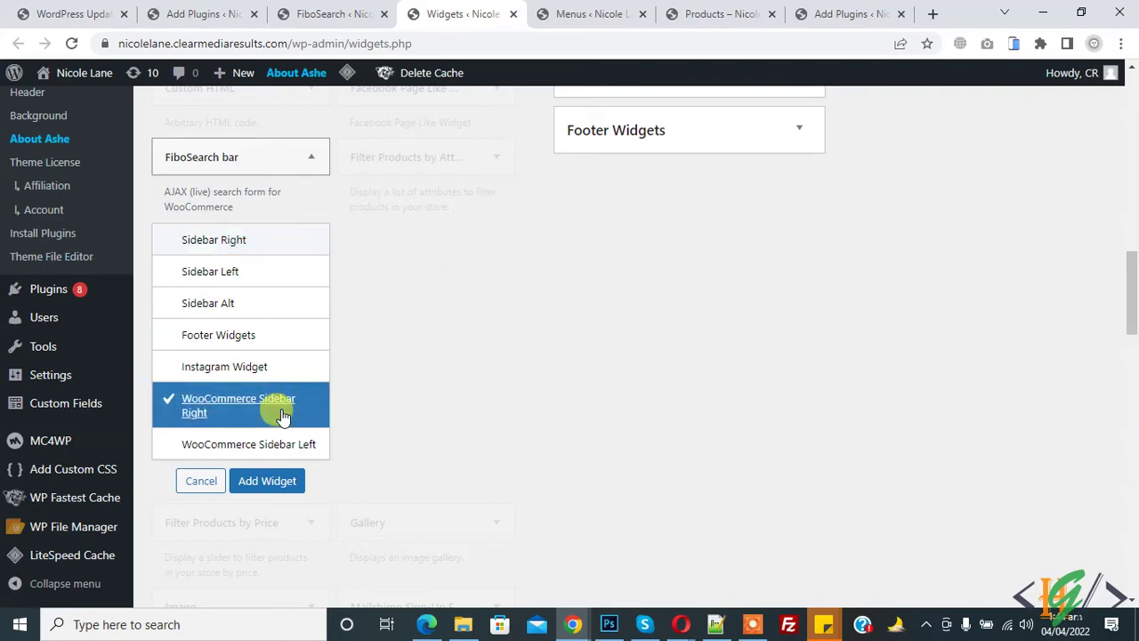
{"action": "left_click", "coordinate": [274, 485]}
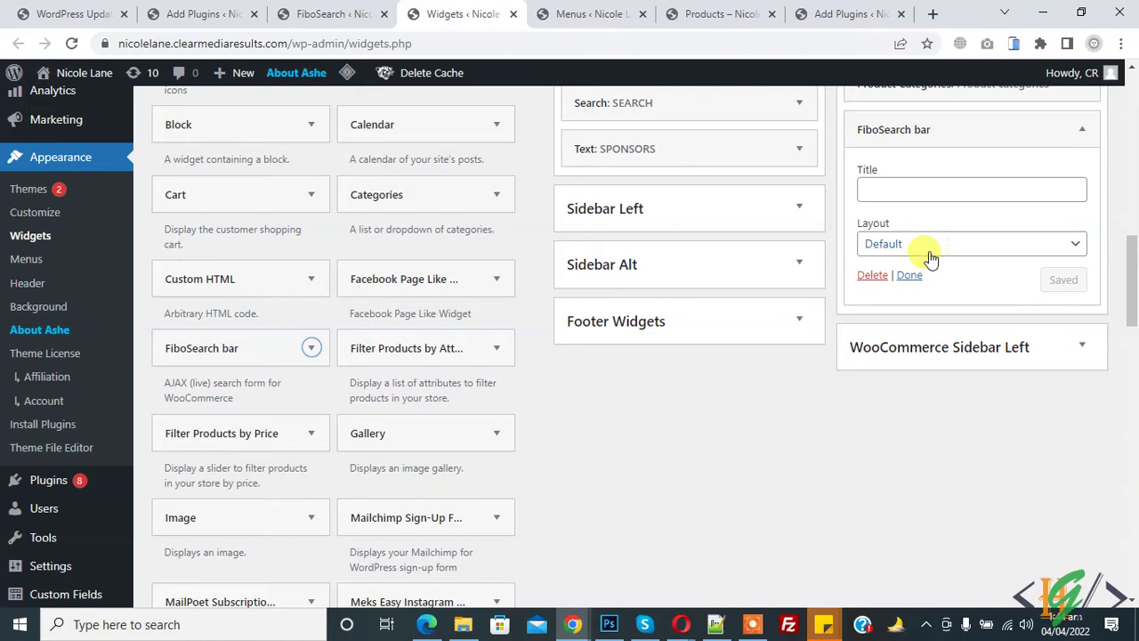
Step: Reload the shop page and locate the new search bar below the product categories in the sidebar
{"action": "left_click", "coordinate": [682, 12]}
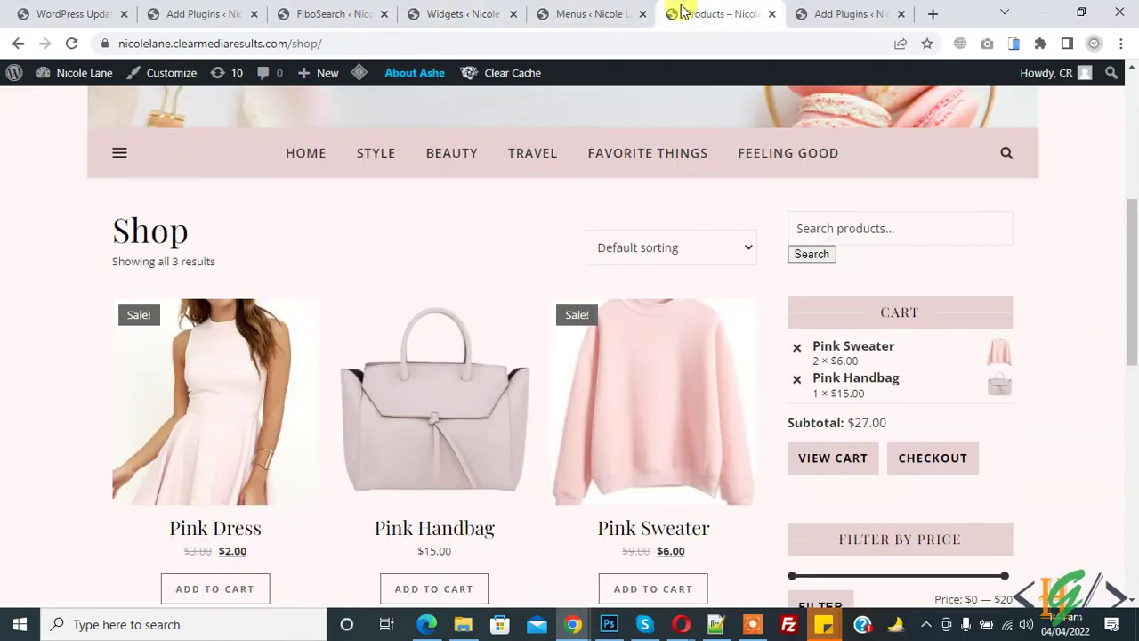
{"action": "left_click", "coordinate": [71, 42]}
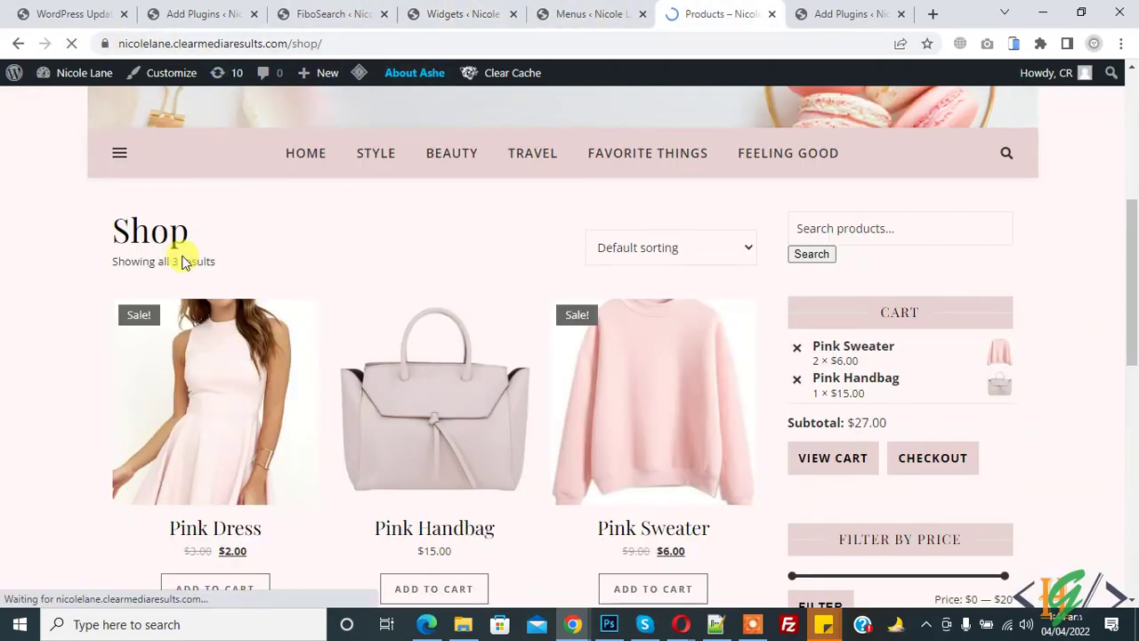
{"action": "scroll", "coordinate": [715, 232], "scroll_direction": "down", "scroll_amount": 7}
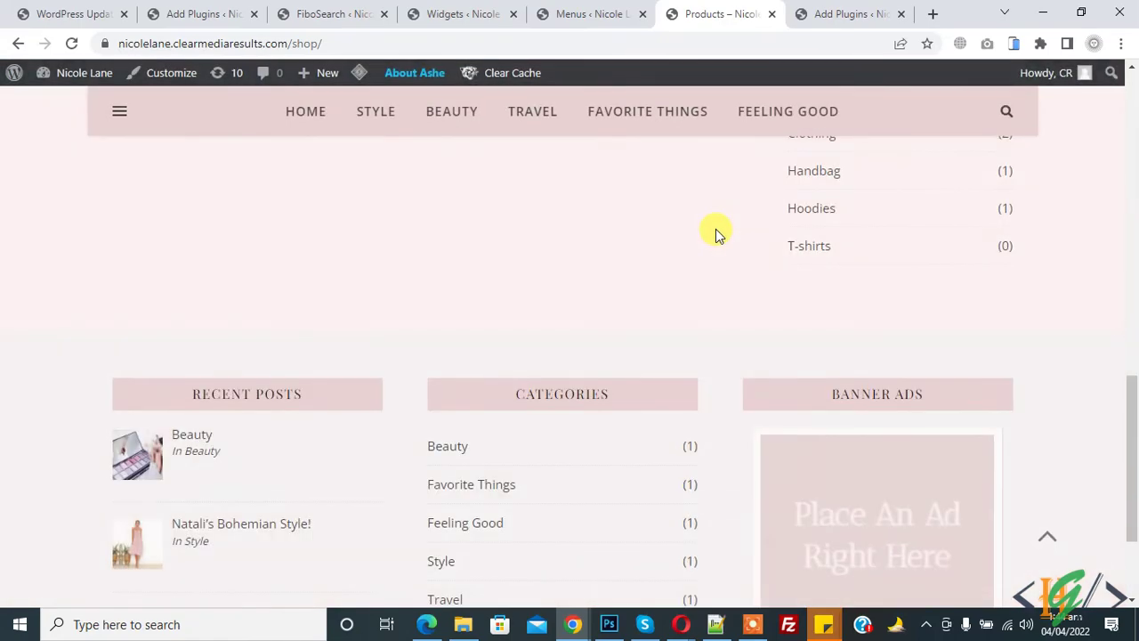
{"action": "scroll", "coordinate": [715, 228], "scroll_direction": "down", "scroll_amount": 2}
{"action": "scroll", "coordinate": [716, 225], "scroll_direction": "up", "scroll_amount": 4}
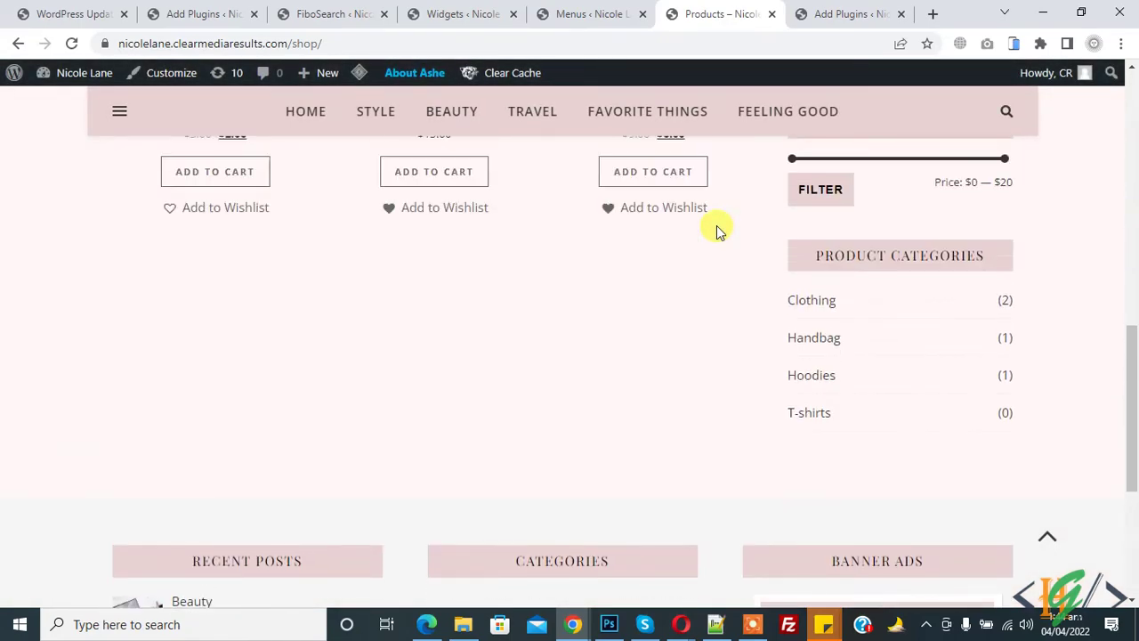
{"action": "scroll", "coordinate": [719, 231], "scroll_direction": "down", "scroll_amount": 2}
{"action": "key", "text": "ctrl+shift+Page_Up"}
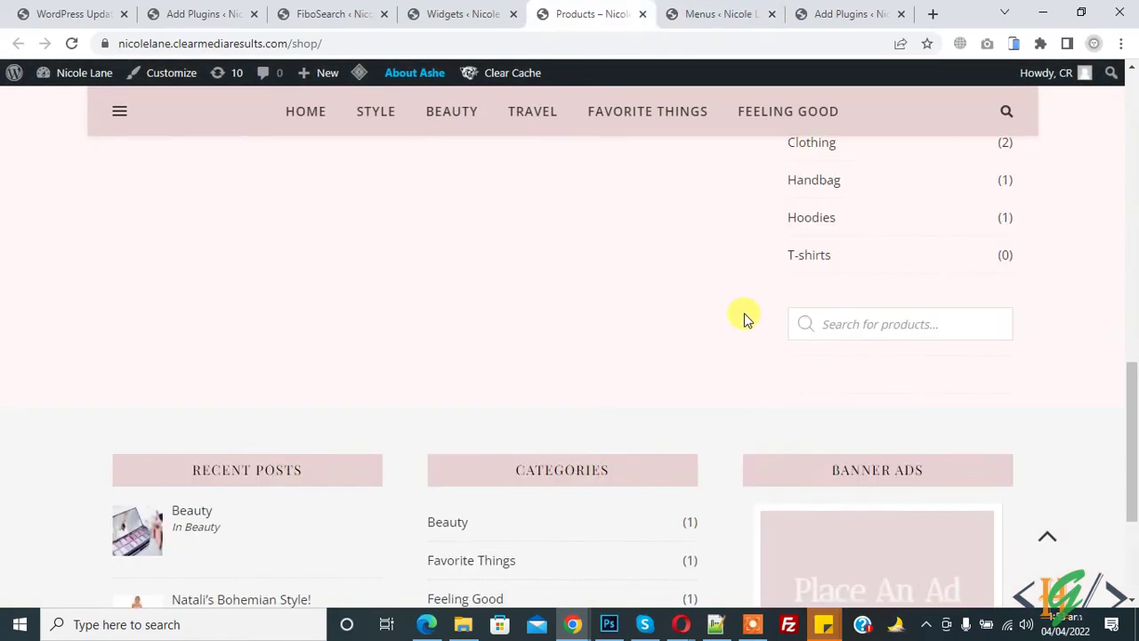
Step: Search for "dress" in the shop sidebar's search bar and compare it with the header search bar
{"action": "left_click", "coordinate": [847, 325]}
{"action": "type", "text": "dress"}
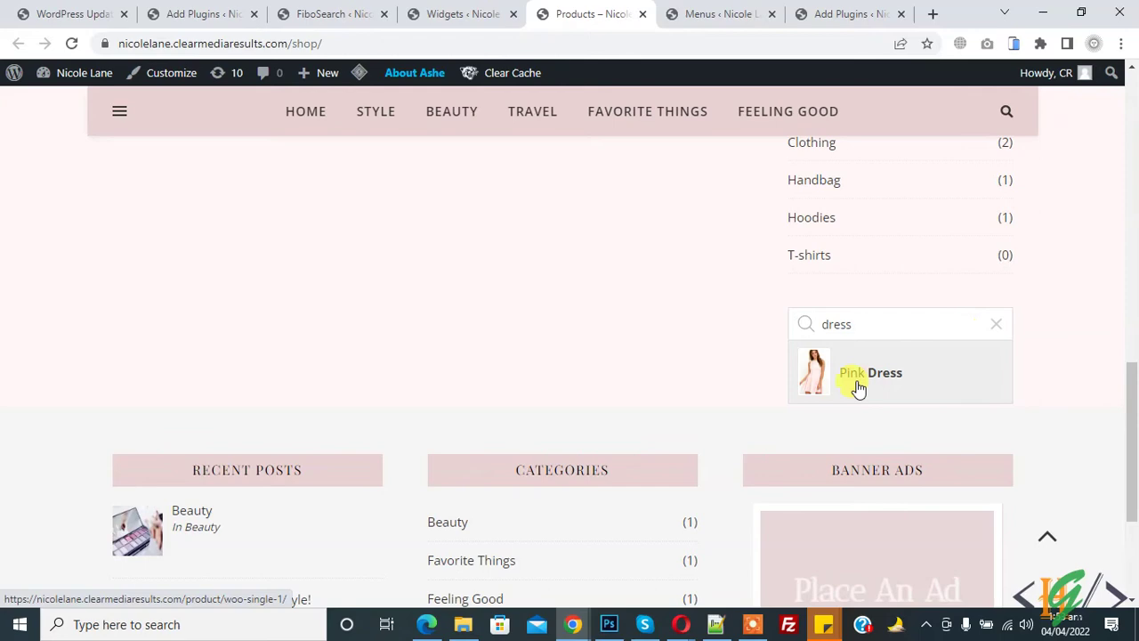
{"action": "left_click", "coordinate": [755, 379]}
{"action": "scroll", "coordinate": [726, 367], "scroll_direction": "up", "scroll_amount": 4}
{"action": "scroll", "coordinate": [722, 366], "scroll_direction": "up", "scroll_amount": 10}
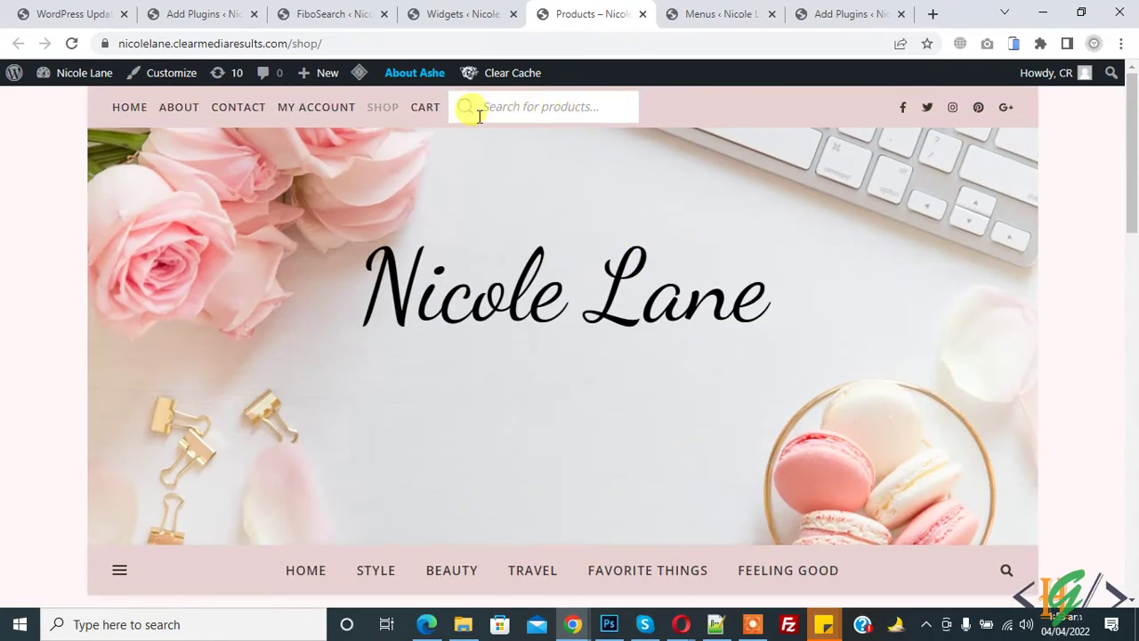
{"action": "scroll", "coordinate": [745, 201], "scroll_direction": "down", "scroll_amount": 10}
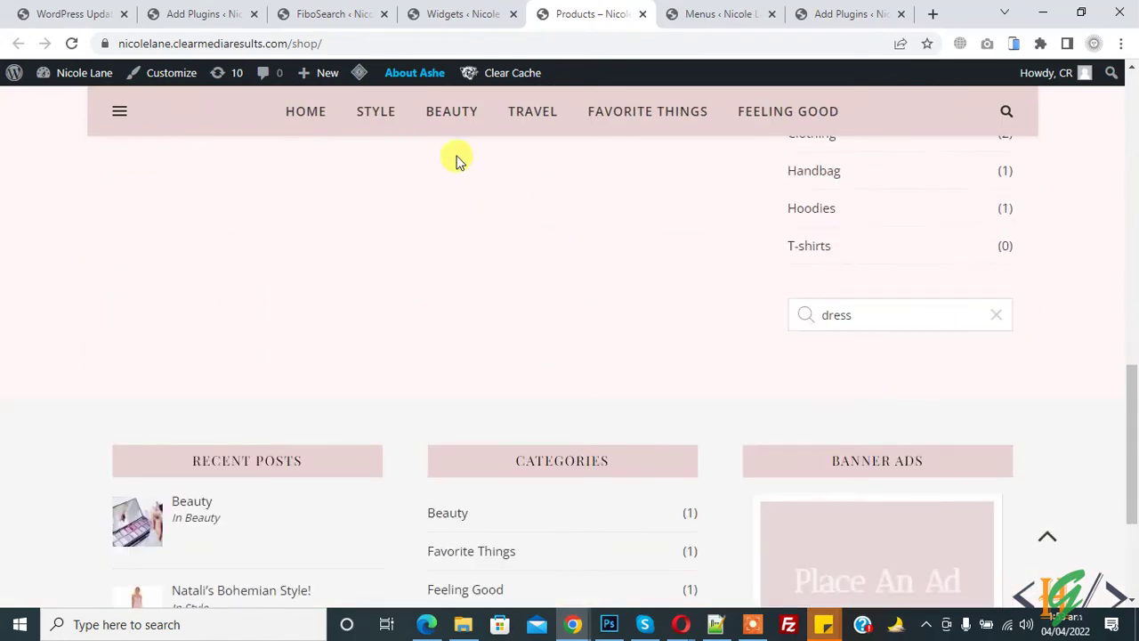
Step: Review the [fibosearch] shortcode and the PHP snippet among the display methods in the FiboSearch settings
{"action": "left_click", "coordinate": [378, 11]}
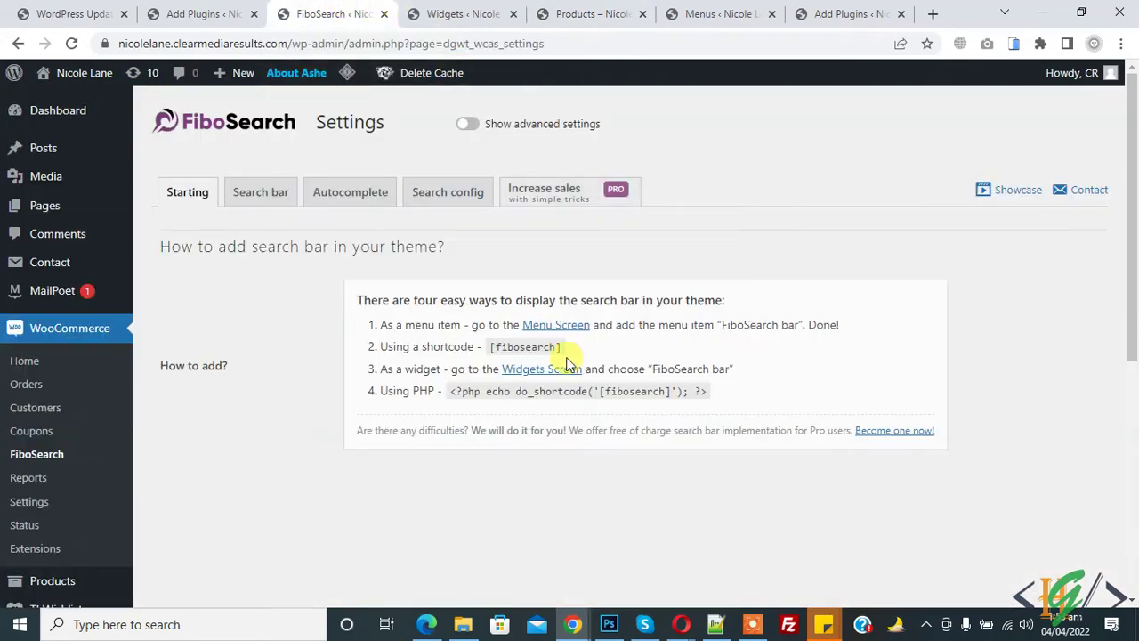
{"action": "left_click_drag", "start_coordinate": [492, 344], "coordinate": [567, 349]}
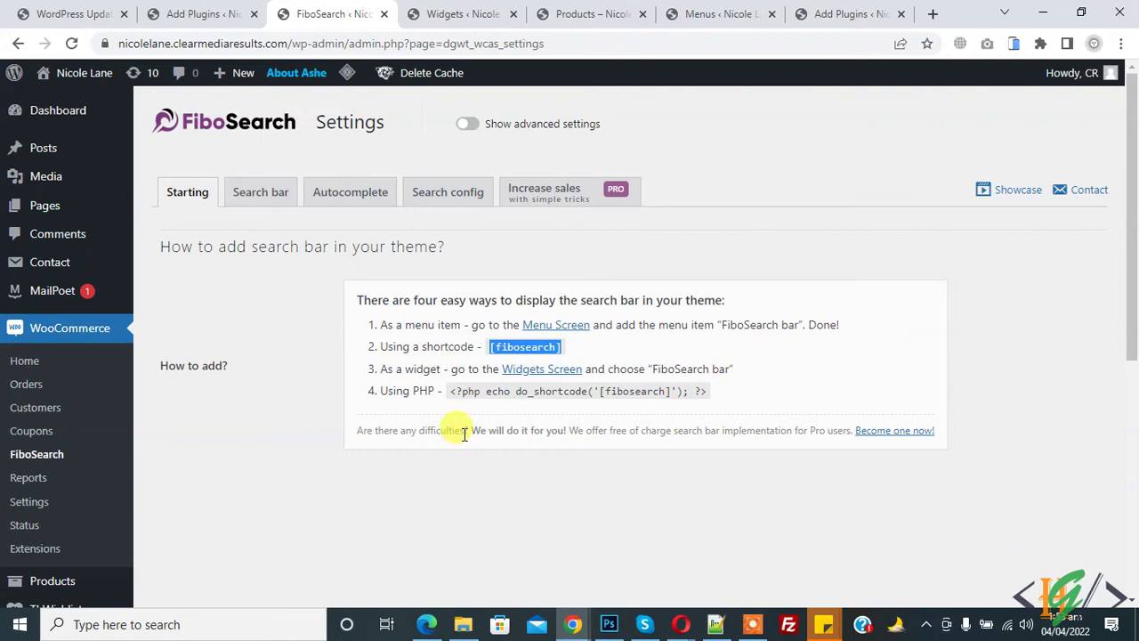
{"action": "left_click_drag", "start_coordinate": [380, 390], "coordinate": [571, 388]}
{"action": "left_click", "coordinate": [514, 393]}
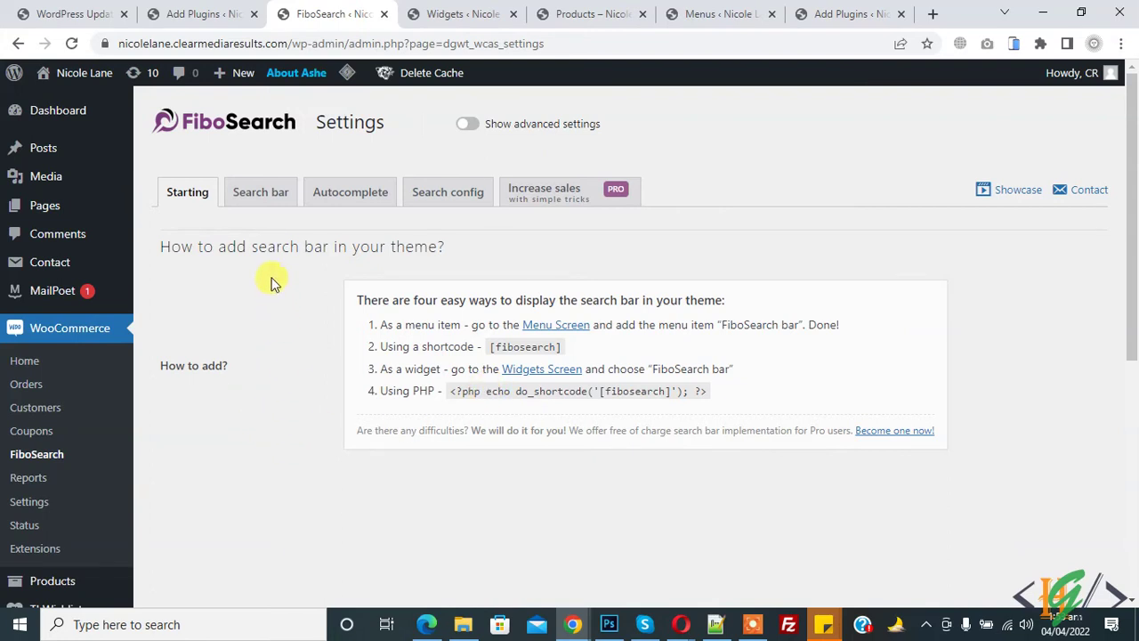
Step: Enable the search bar's submit button with the label "Search" and the placeholder "Search for products...", and save the changes
{"action": "left_click", "coordinate": [245, 192]}
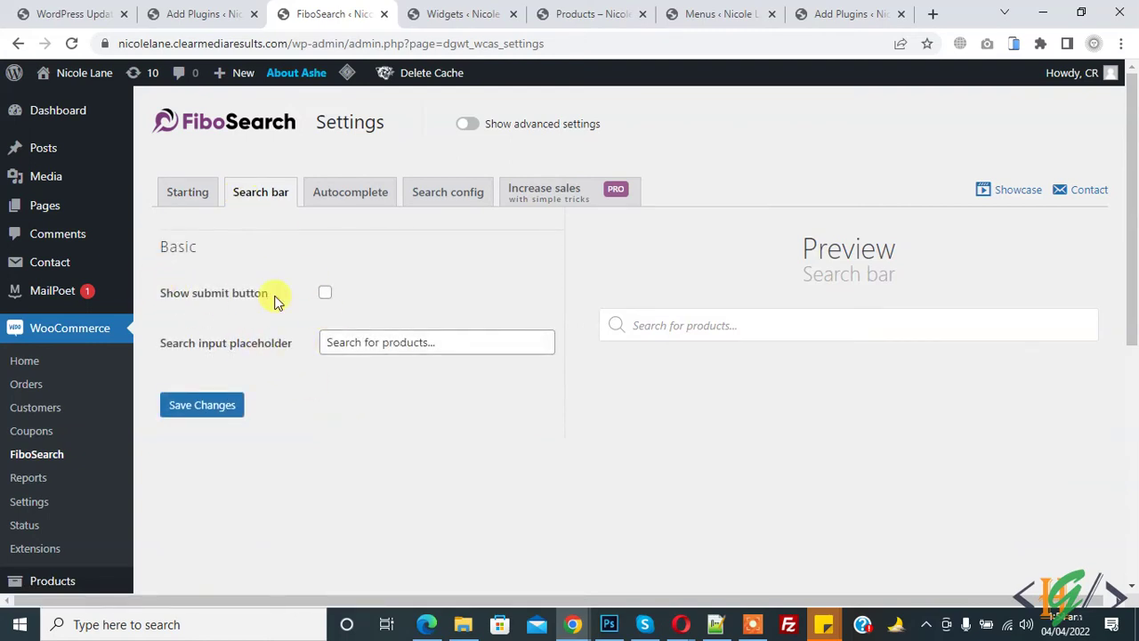
{"action": "left_click", "coordinate": [326, 294]}
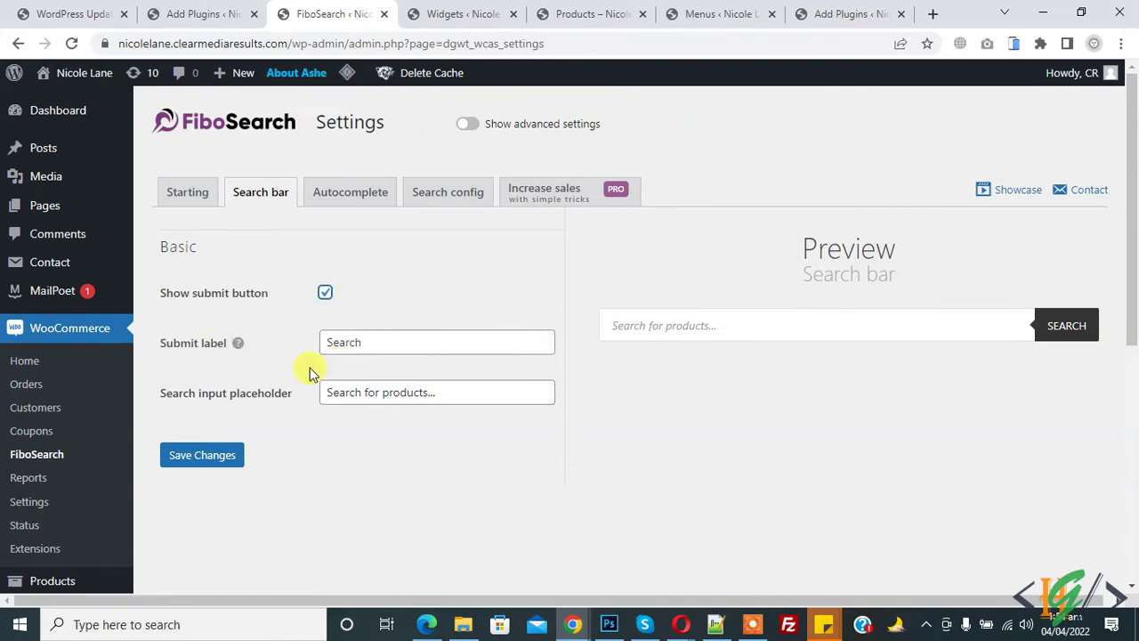
{"action": "left_click", "coordinate": [374, 342]}
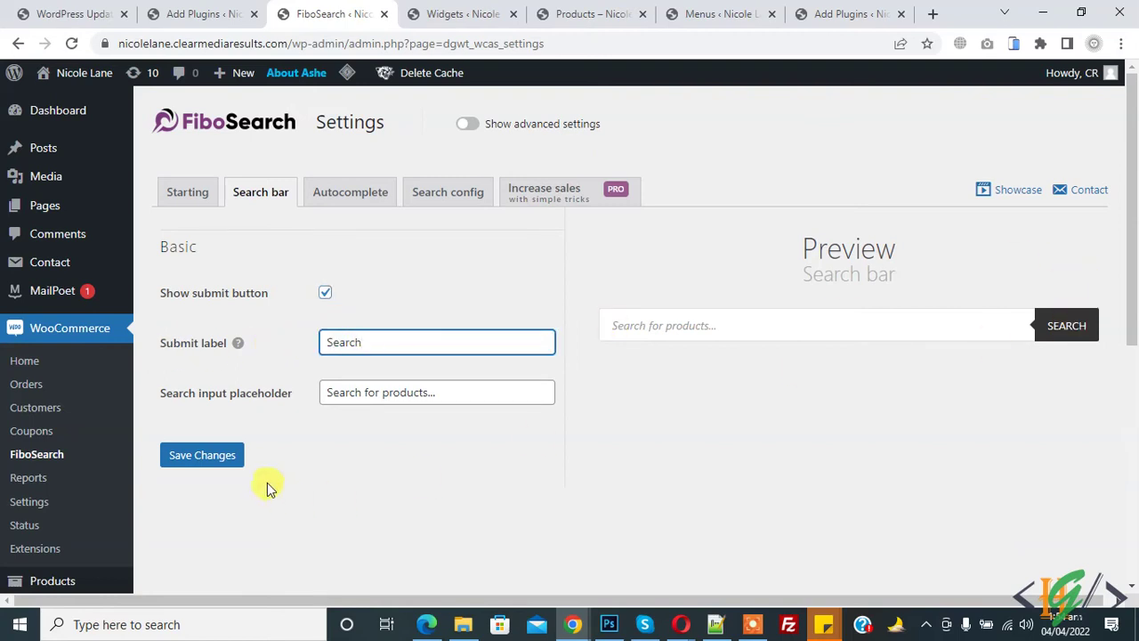
{"action": "left_click", "coordinate": [398, 396]}
{"action": "left_click", "coordinate": [204, 457]}
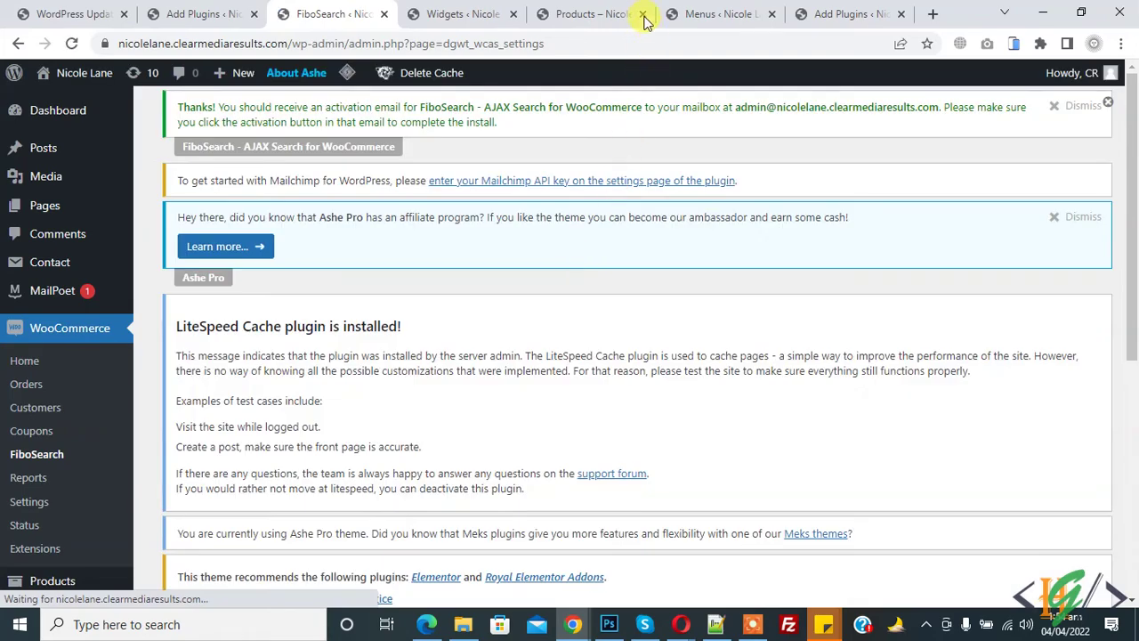
Step: Check the submit button on the header and sidebar search bars of the shop page
{"action": "left_click", "coordinate": [565, 8]}
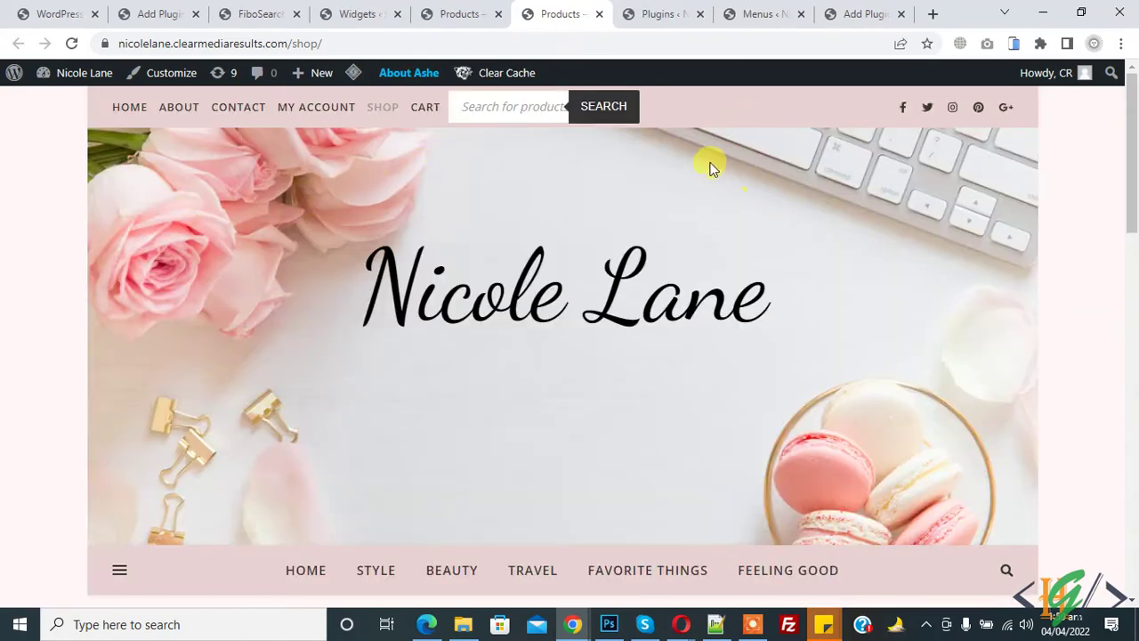
{"action": "scroll", "coordinate": [649, 127], "scroll_direction": "down", "scroll_amount": 8}
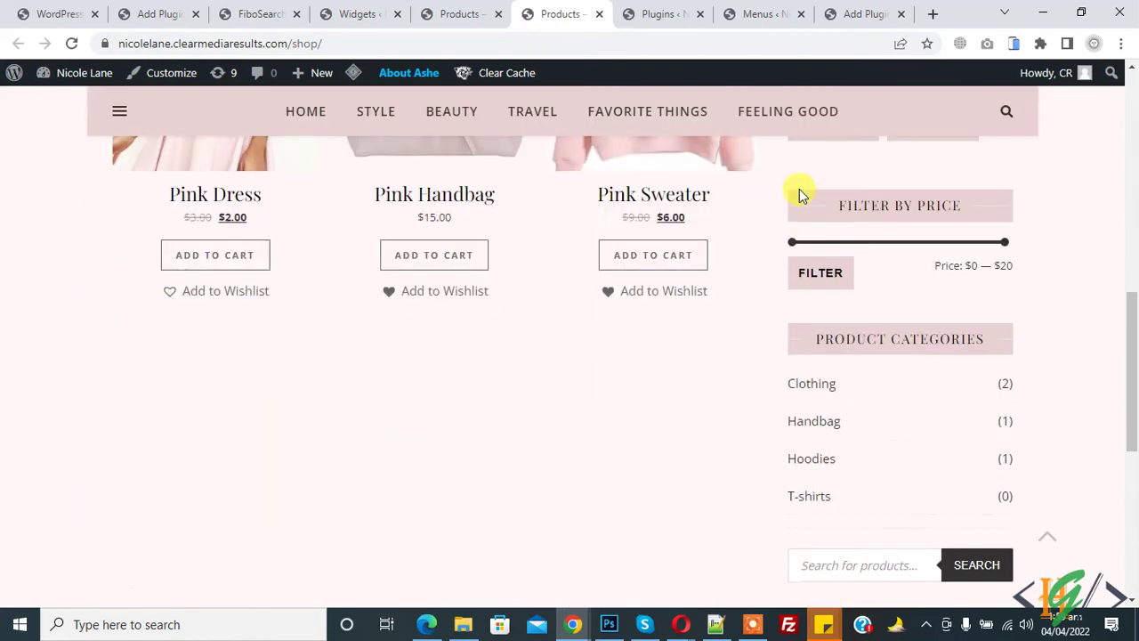
{"action": "scroll", "coordinate": [799, 194], "scroll_direction": "down", "scroll_amount": 3}
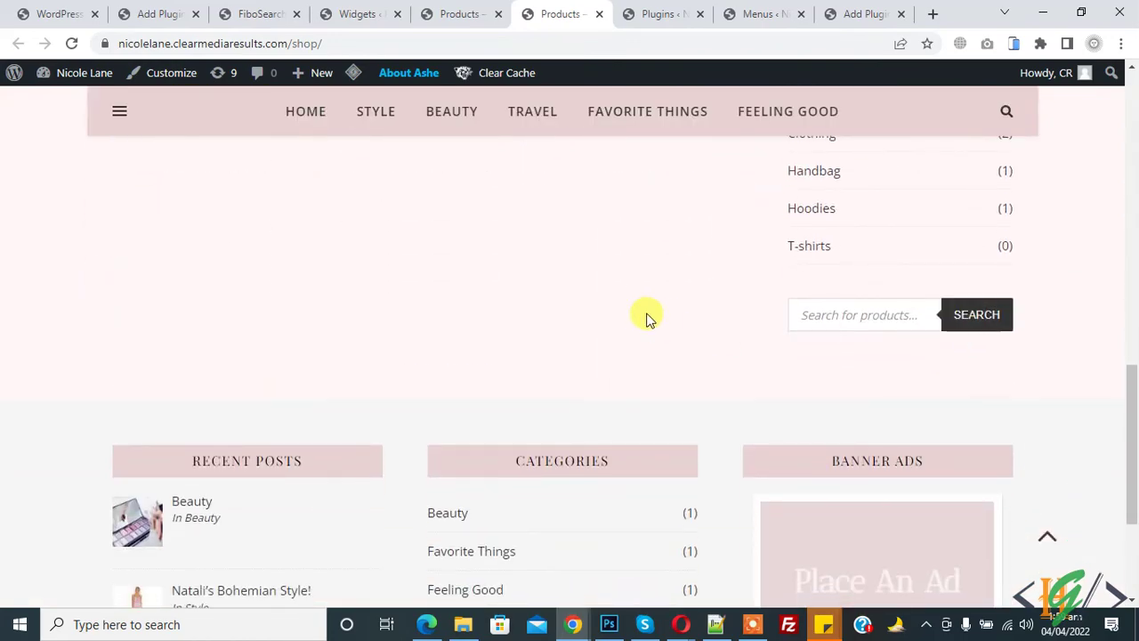
Step: Examine the suggestion limit and no-results label in FiboSearch's Autocomplete settings
{"action": "left_click", "coordinate": [272, 11]}
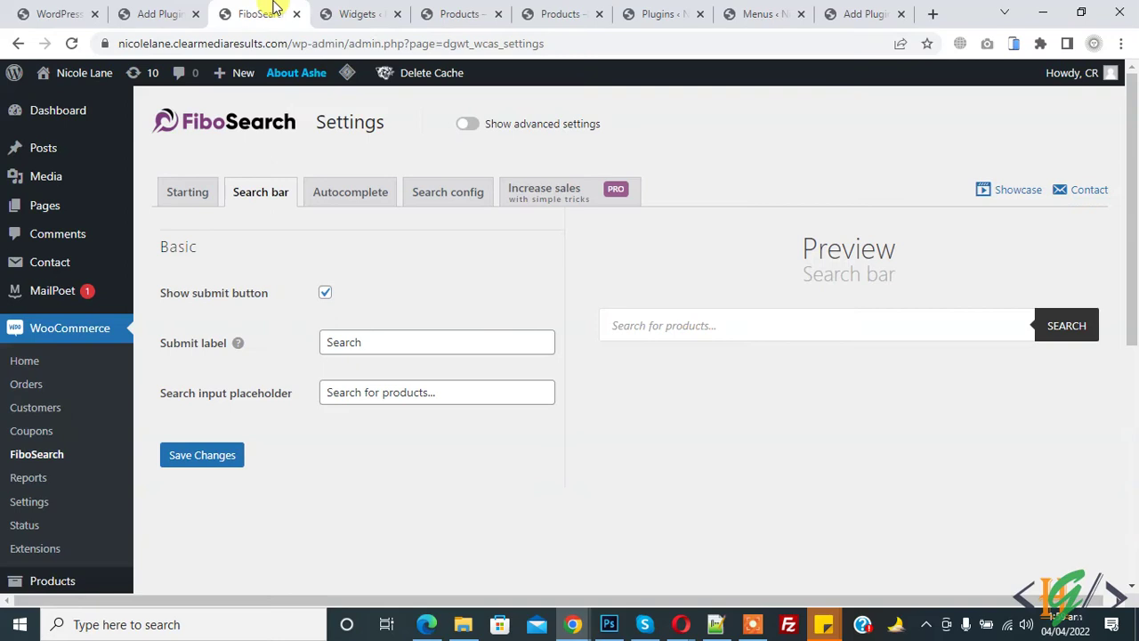
{"action": "left_click", "coordinate": [345, 202]}
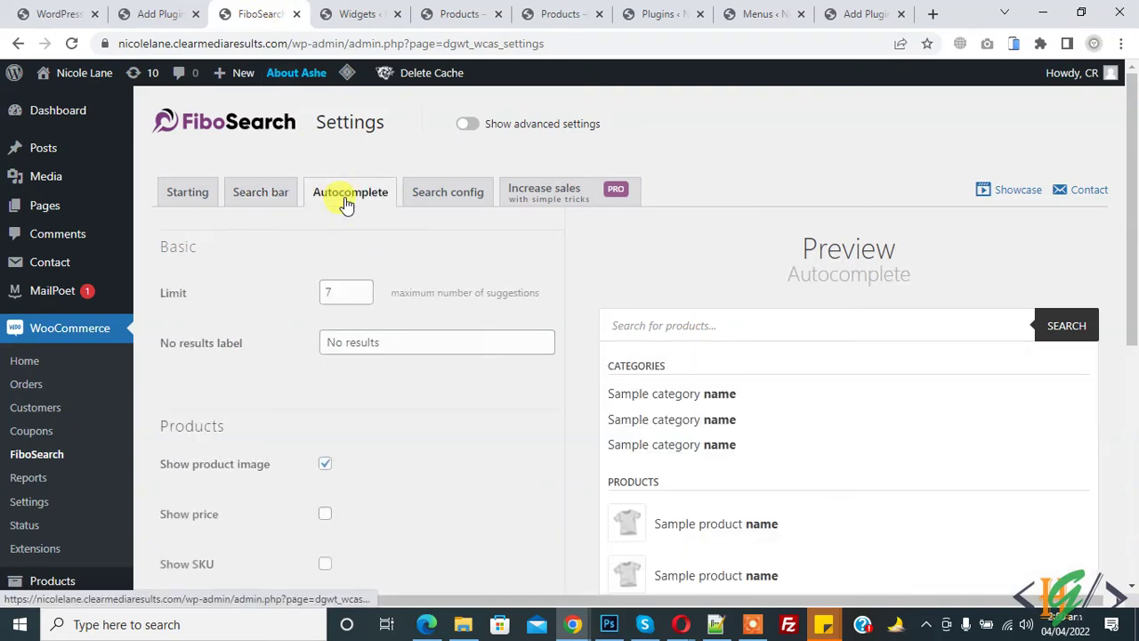
{"action": "scroll", "coordinate": [183, 229], "scroll_direction": "down", "scroll_amount": 1}
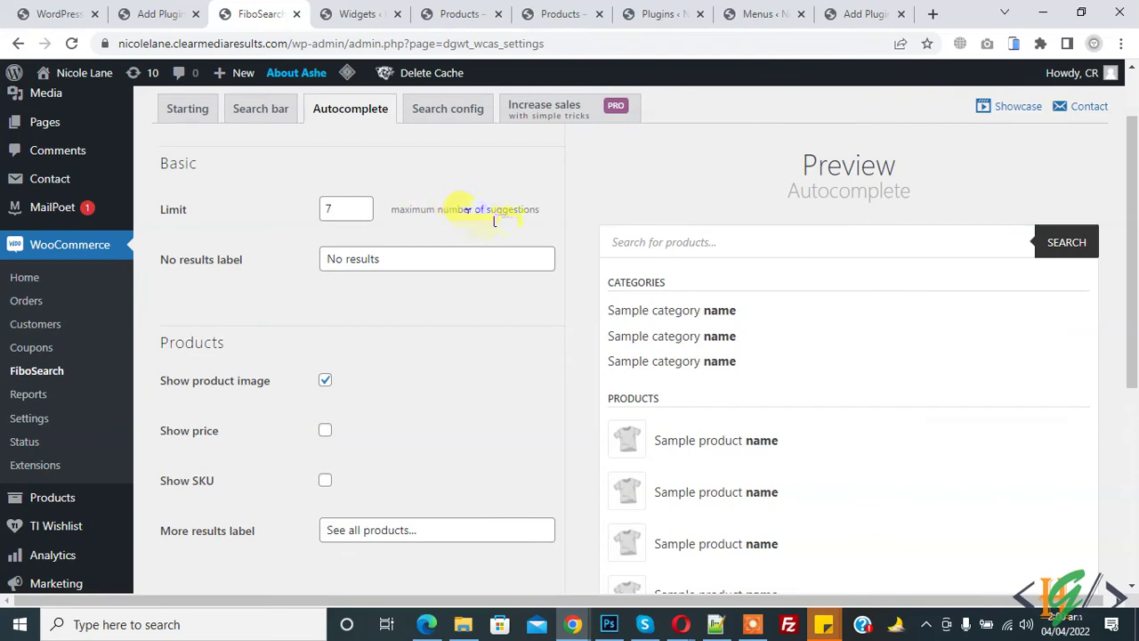
{"action": "left_click_drag", "start_coordinate": [407, 257], "coordinate": [324, 257]}
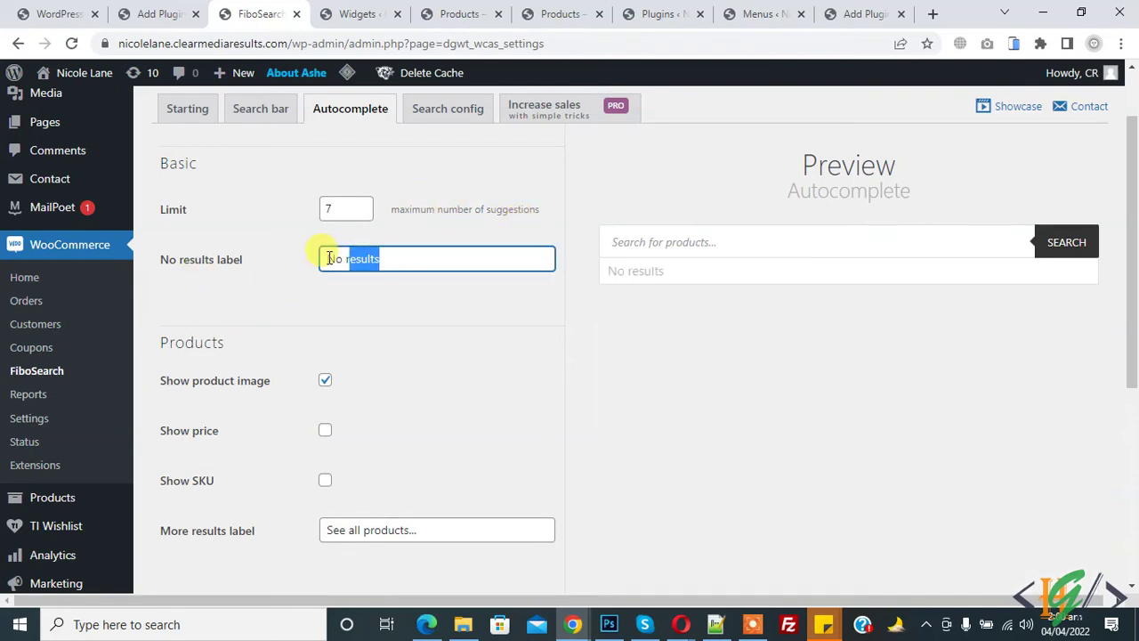
{"action": "scroll", "coordinate": [261, 262], "scroll_direction": "down", "scroll_amount": 2}
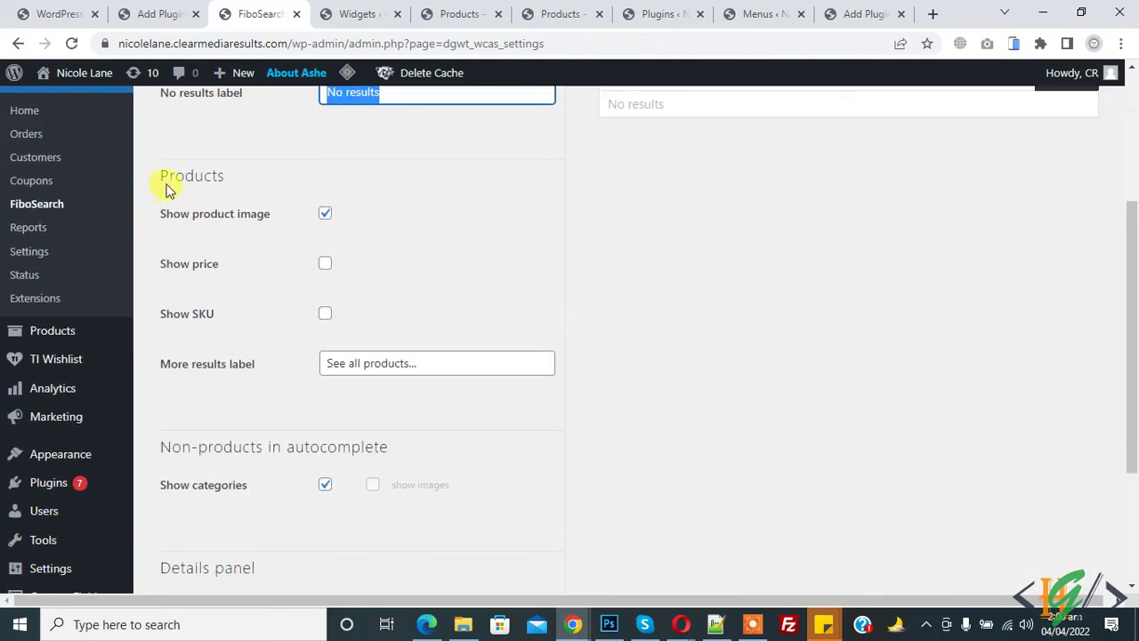
Step: Turn on the price and SKU display for products in the autocomplete suggestions
{"action": "left_click_drag", "start_coordinate": [169, 178], "coordinate": [217, 175]}
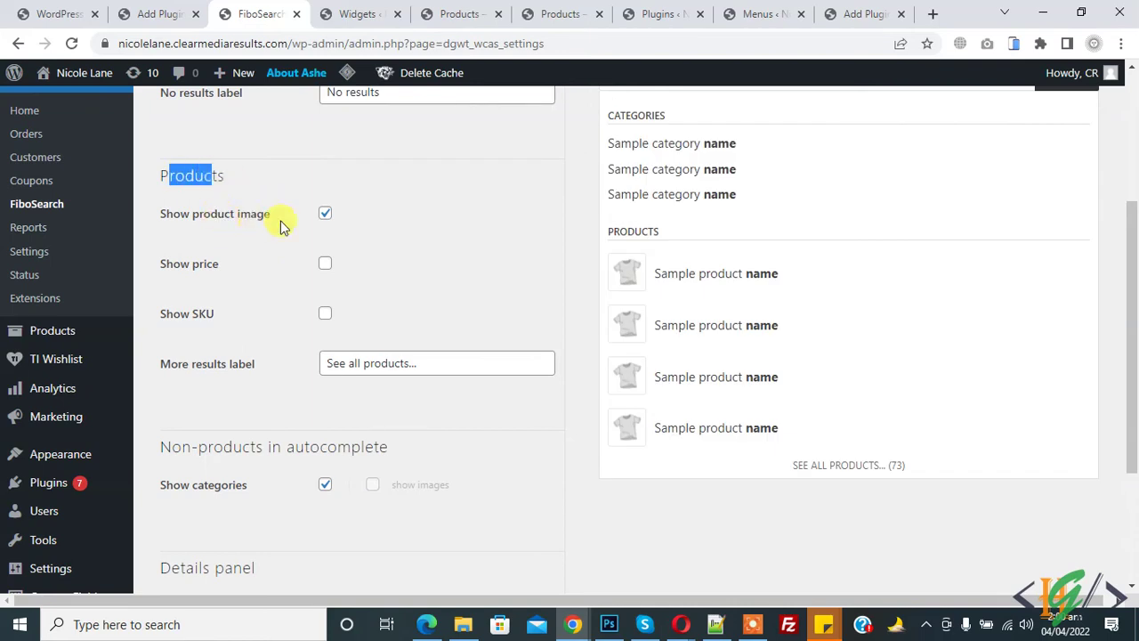
{"action": "left_click", "coordinate": [326, 265]}
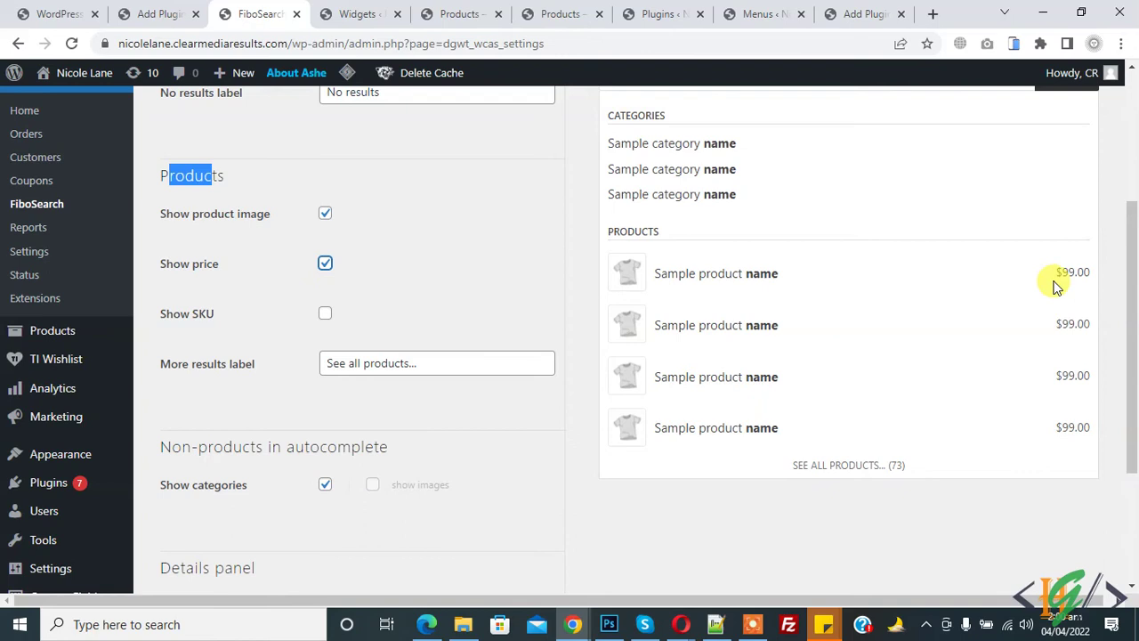
{"action": "left_click", "coordinate": [326, 315]}
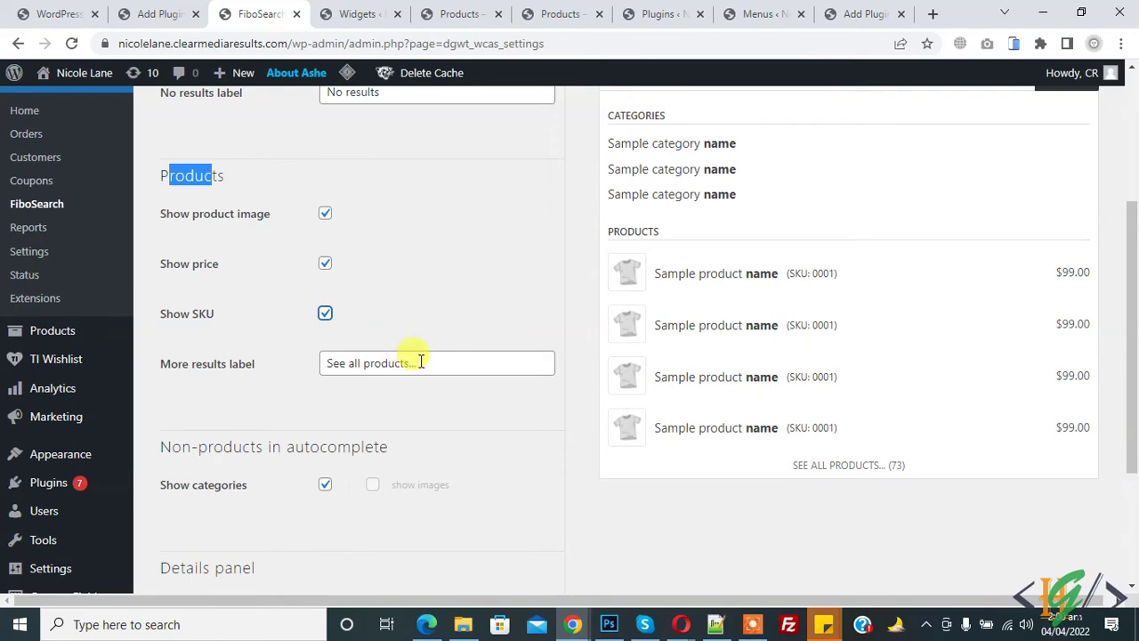
Step: Review the more-results label and the category display option, and save the autocomplete settings
{"action": "left_click_drag", "start_coordinate": [421, 362], "coordinate": [326, 359]}
{"action": "scroll", "coordinate": [203, 362], "scroll_direction": "down", "scroll_amount": 3}
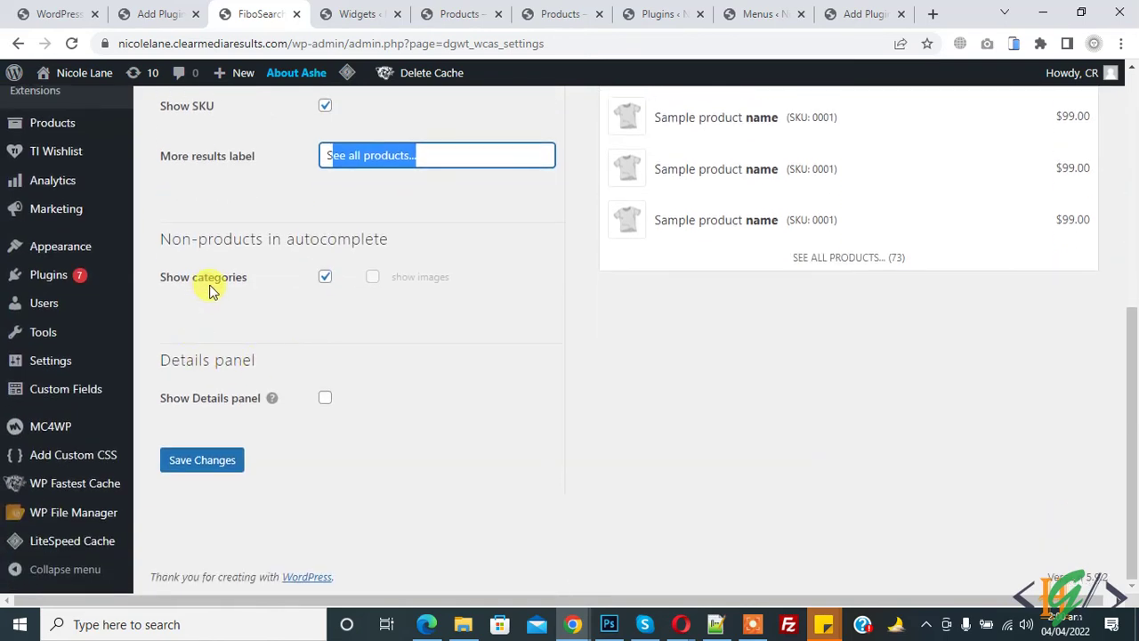
{"action": "left_click", "coordinate": [214, 459]}
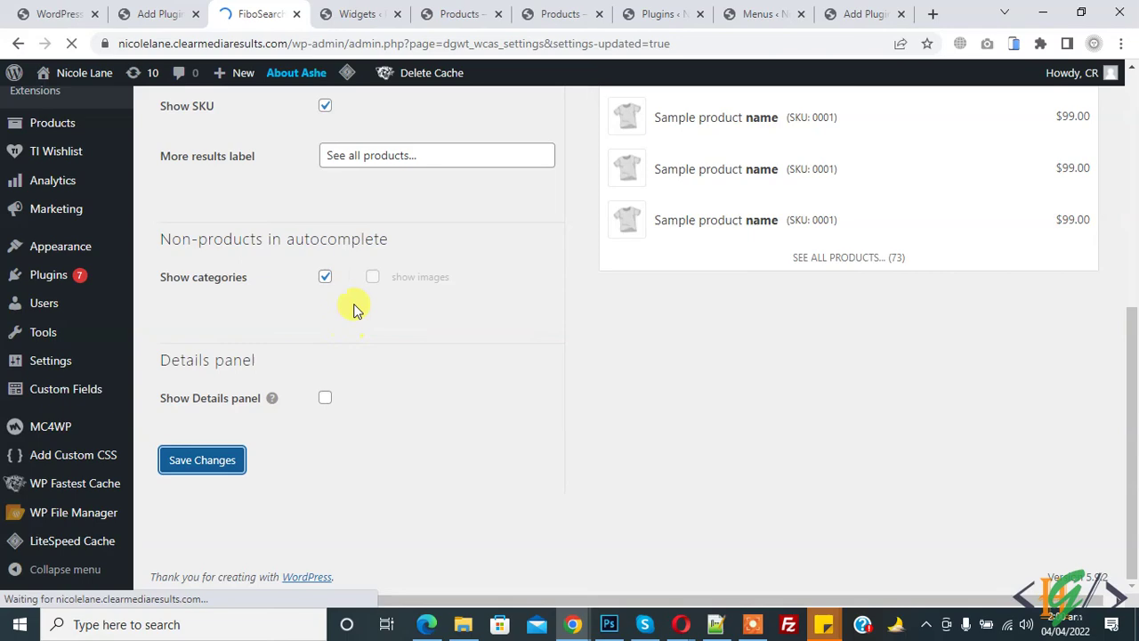
Step: Enable the Details panel for the autocomplete suggestions and save the changes
{"action": "scroll", "coordinate": [461, 300], "scroll_direction": "down", "scroll_amount": 4}
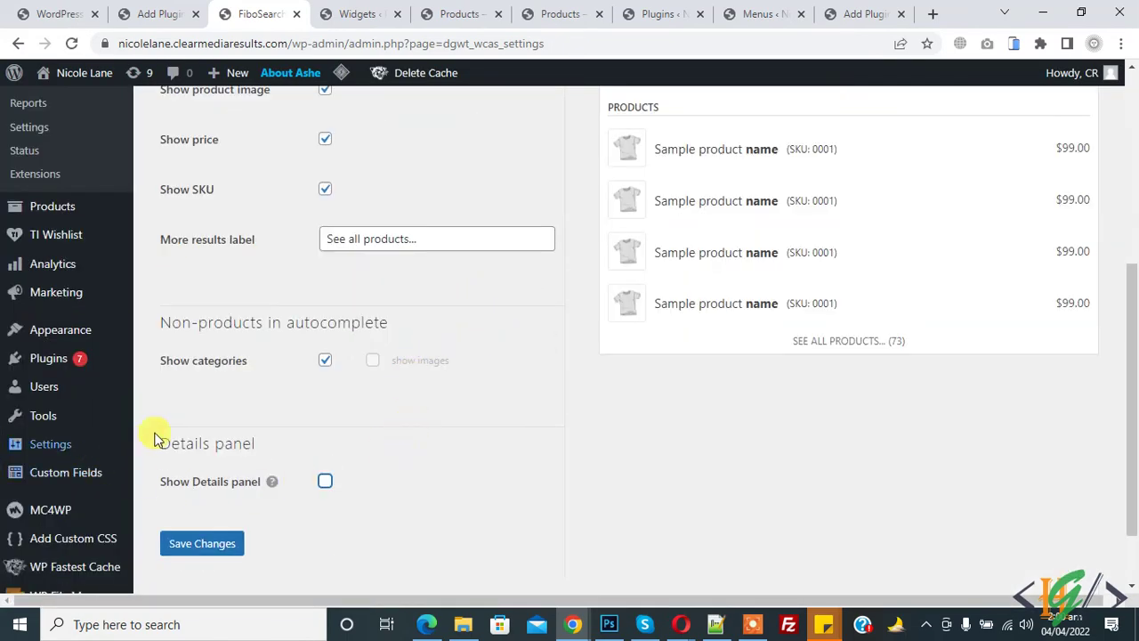
{"action": "left_click_drag", "start_coordinate": [161, 442], "coordinate": [259, 443]}
{"action": "left_click_drag", "start_coordinate": [160, 482], "coordinate": [252, 482]}
{"action": "mouse_move", "coordinate": [272, 481]}
{"action": "left_click", "coordinate": [299, 531]}
{"action": "left_click", "coordinate": [324, 483]}
{"action": "scroll", "coordinate": [614, 464], "scroll_direction": "up", "scroll_amount": 3}
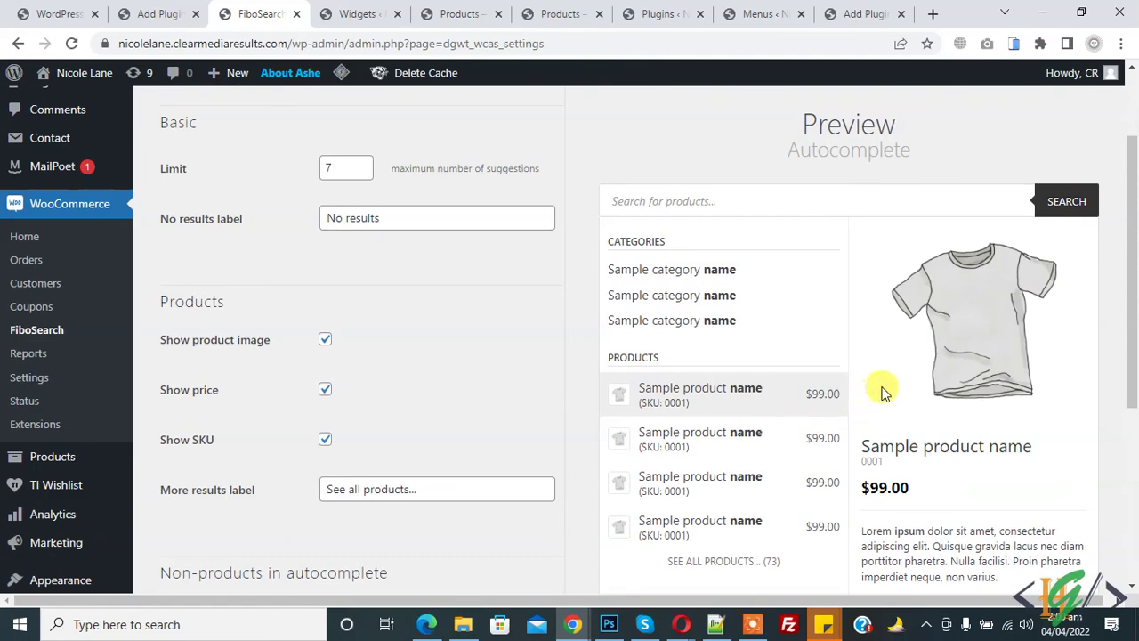
{"action": "scroll", "coordinate": [728, 279], "scroll_direction": "down", "scroll_amount": 5}
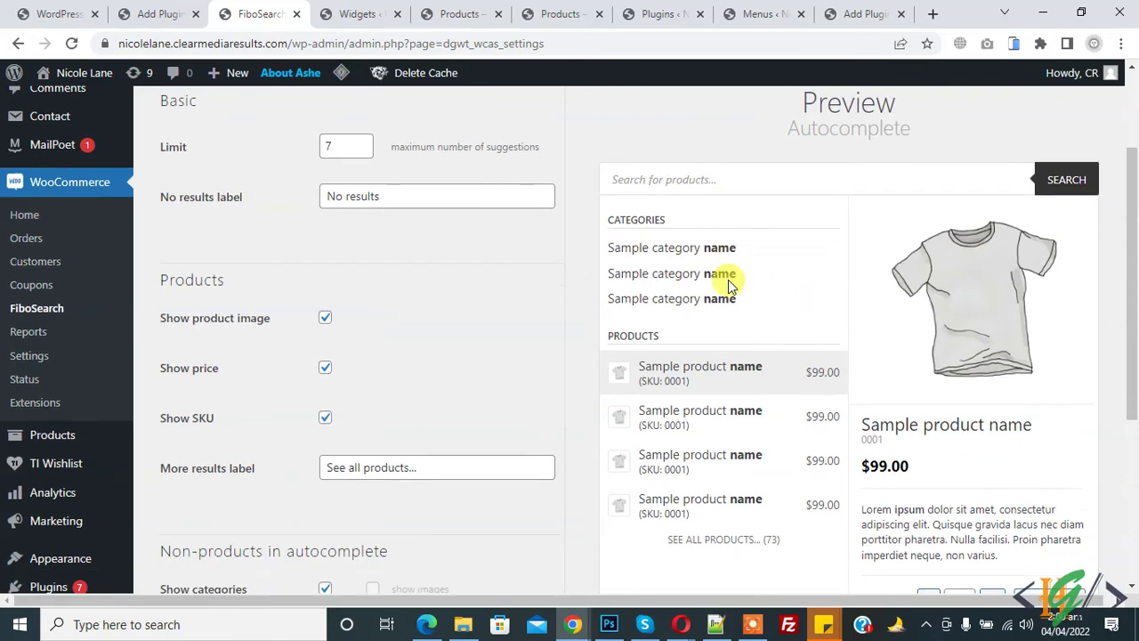
{"action": "left_click", "coordinate": [212, 463]}
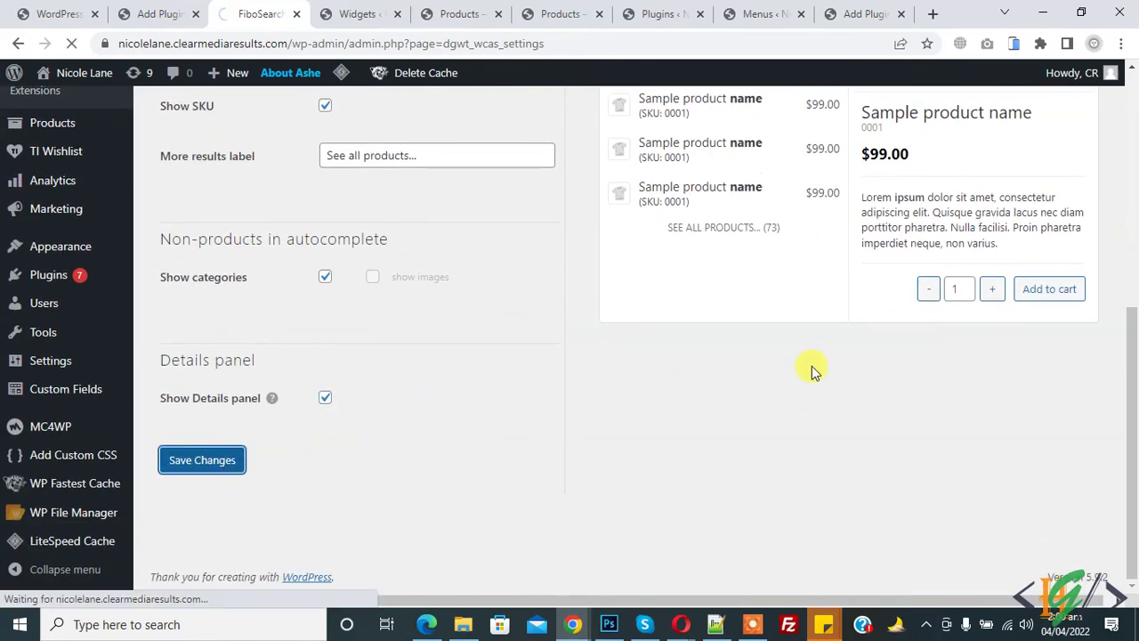
{"action": "scroll", "coordinate": [812, 368], "scroll_direction": "up", "scroll_amount": 4}
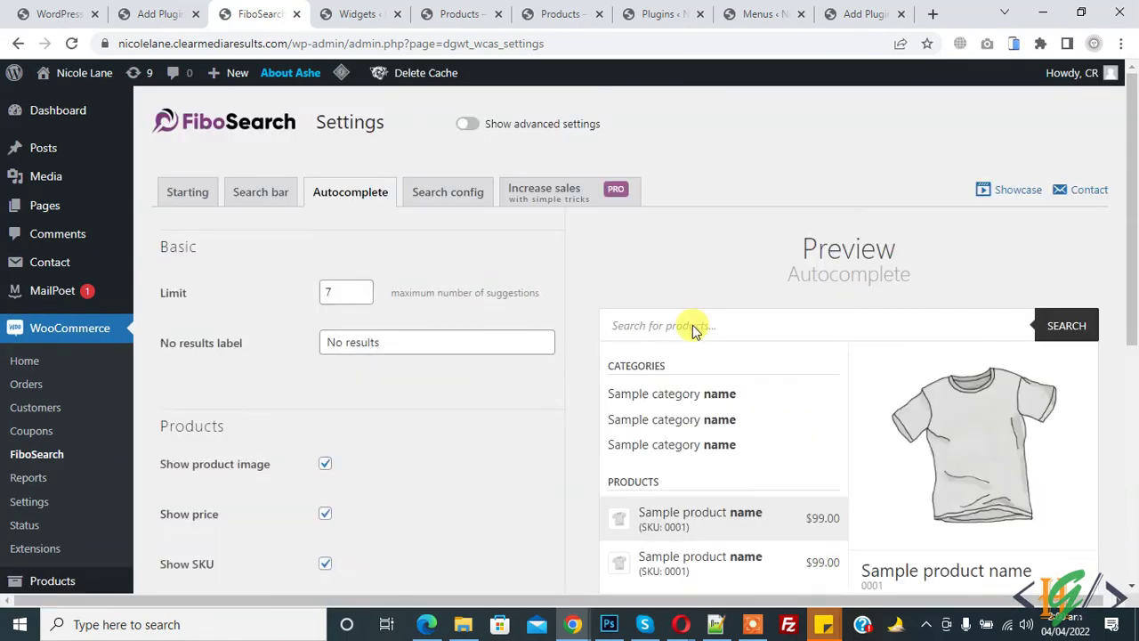
Step: Search for "dress" in the shop page's header search bar and inspect the product details beside the suggestions
{"action": "left_click", "coordinate": [553, 9]}
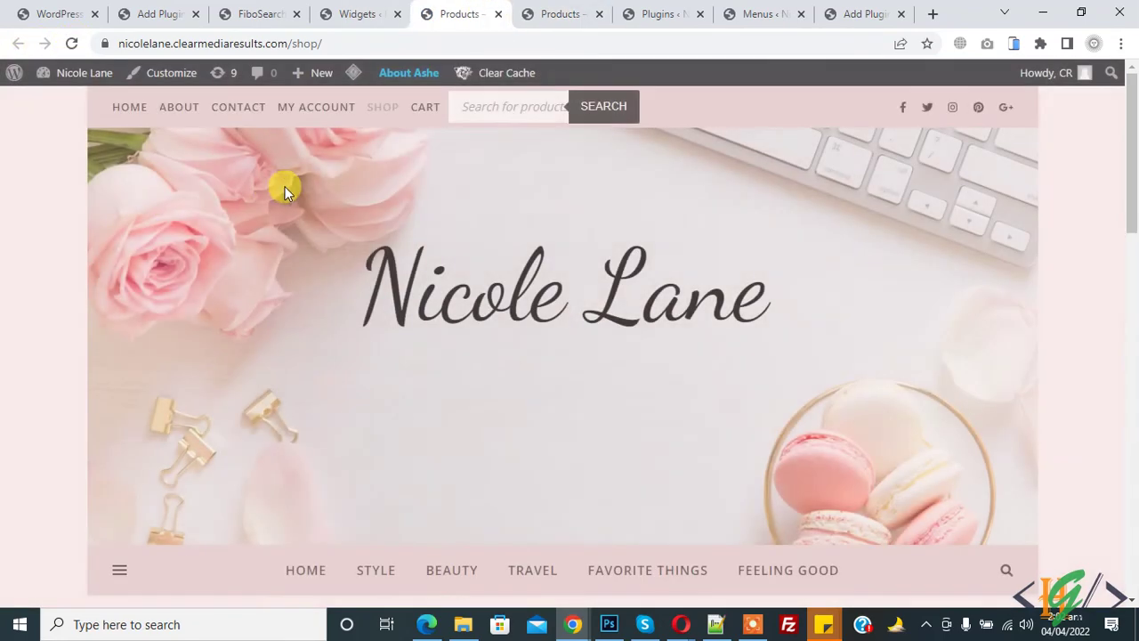
{"action": "left_click", "coordinate": [481, 105]}
{"action": "type", "text": "d"}
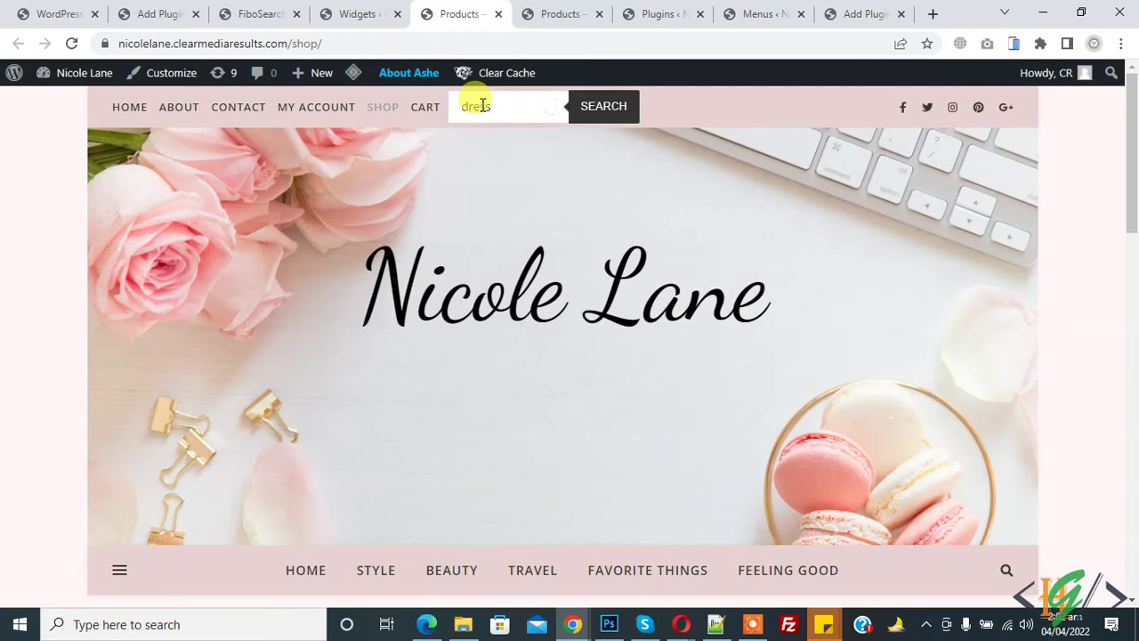
{"action": "type", "text": "ress"}
{"action": "mouse_move", "coordinate": [496, 145]}
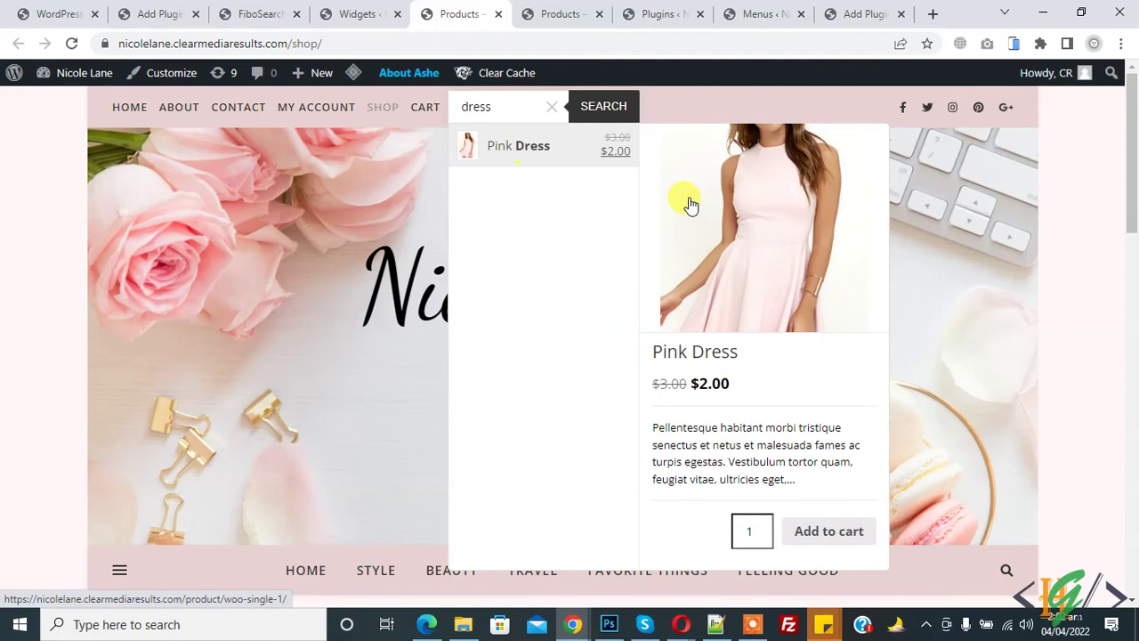
{"action": "scroll", "coordinate": [703, 222], "scroll_direction": "down", "scroll_amount": 1}
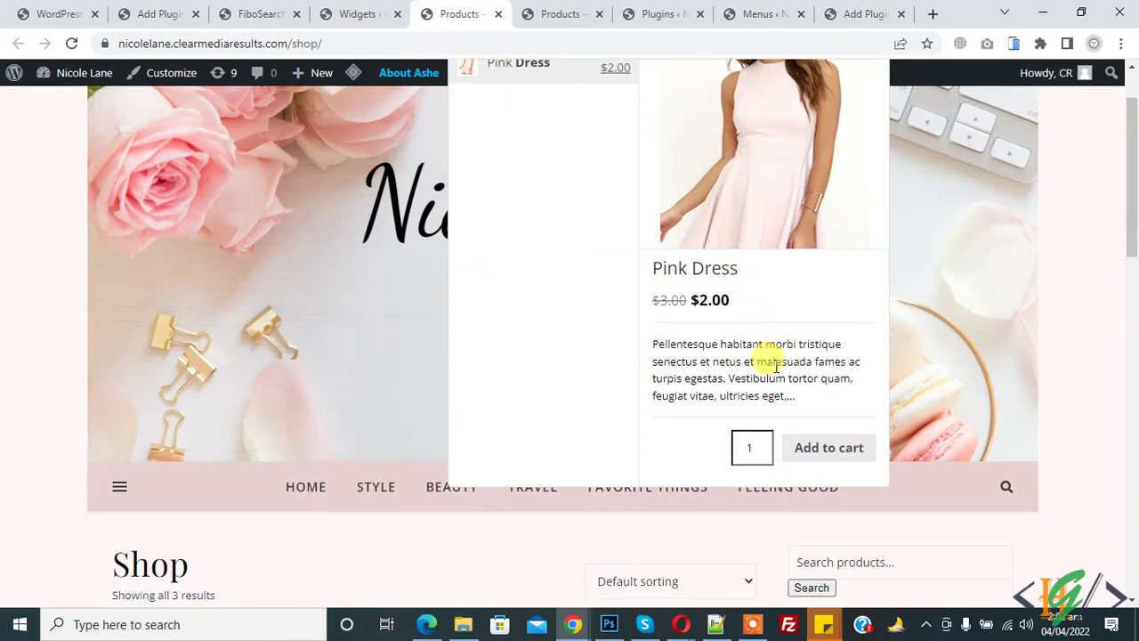
Step: Compare FiboSearch's Show Details panel setting with the details panel on the shop page
{"action": "left_click", "coordinate": [267, 11]}
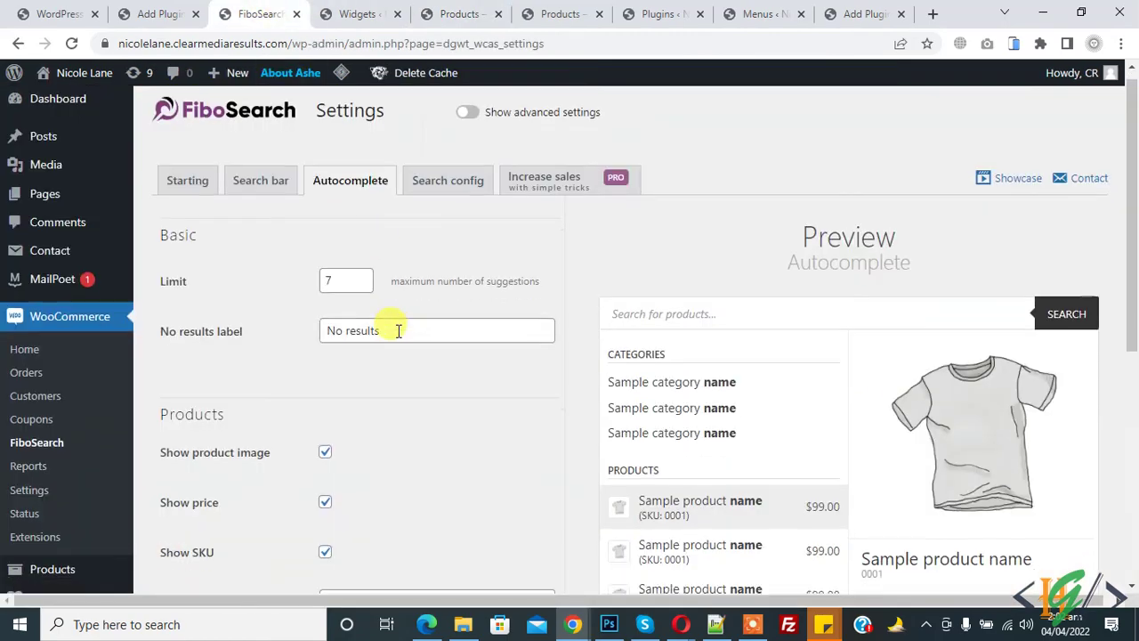
{"action": "scroll", "coordinate": [400, 328], "scroll_direction": "down", "scroll_amount": 5}
{"action": "left_click_drag", "start_coordinate": [168, 401], "coordinate": [268, 408]}
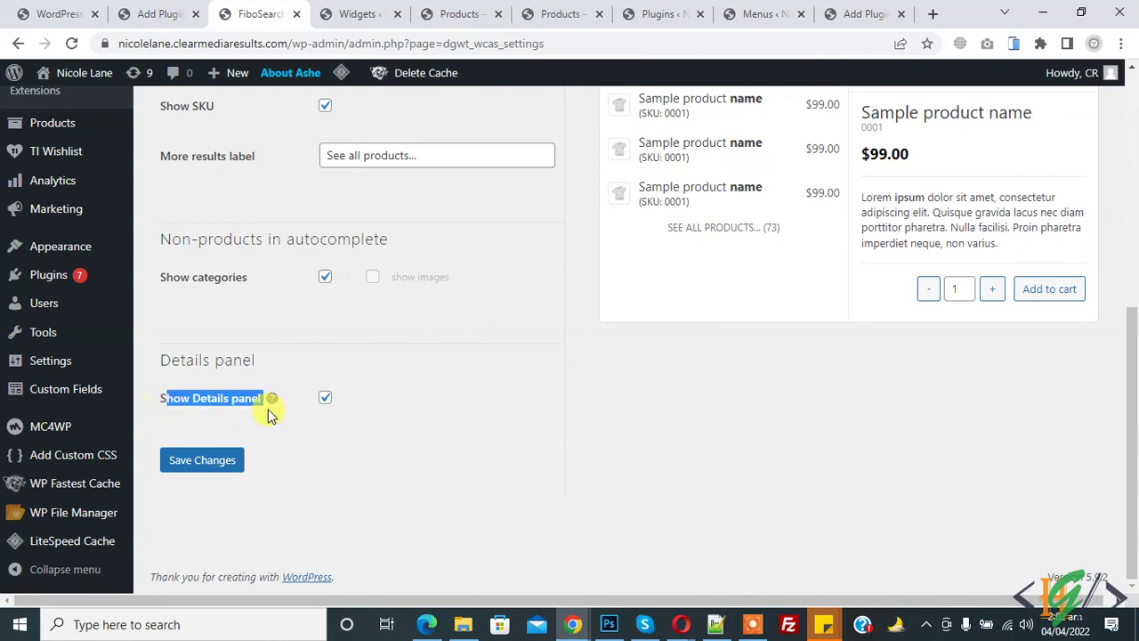
{"action": "left_click", "coordinate": [484, 13]}
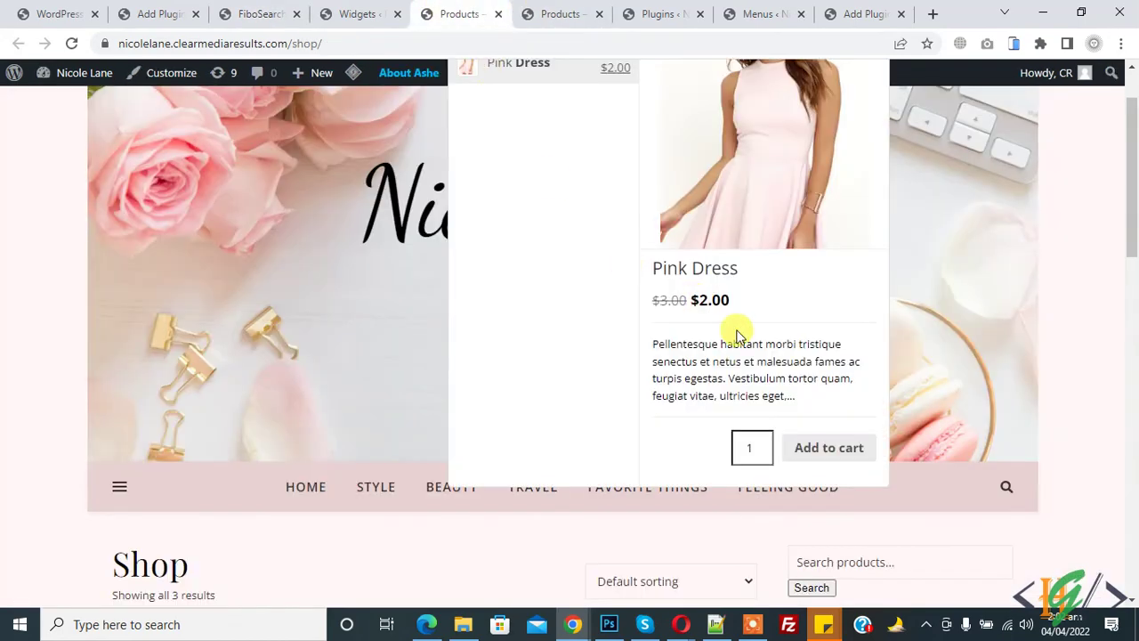
Step: Examine the product search scope and fuzziness options in FiboSearch's Search config settings
{"action": "left_click", "coordinate": [257, 10]}
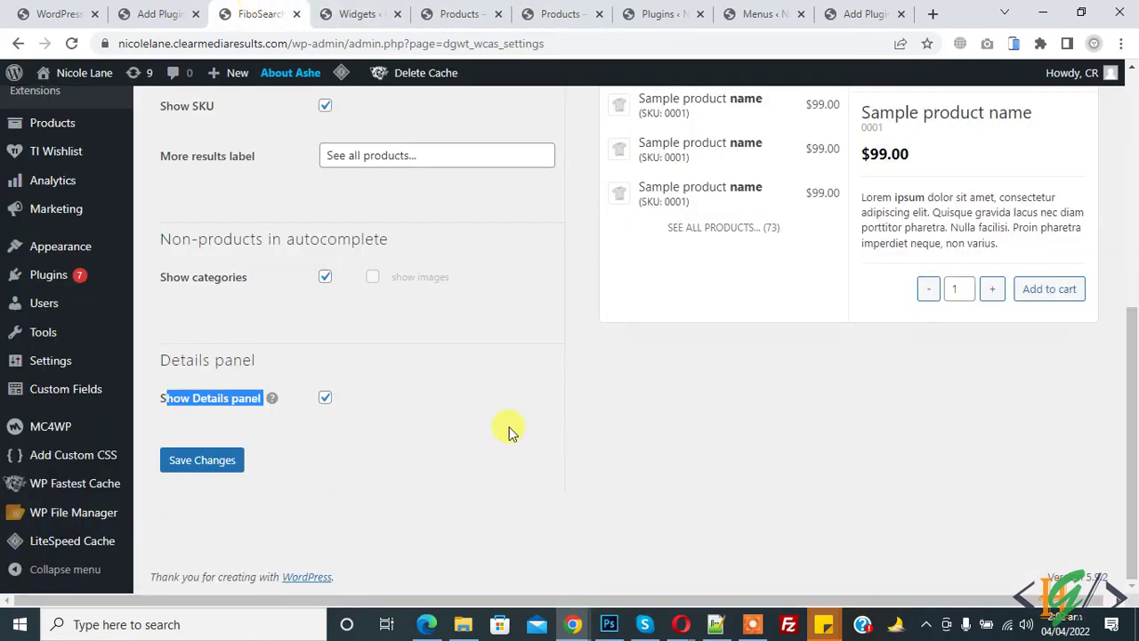
{"action": "scroll", "coordinate": [508, 431], "scroll_direction": "up", "scroll_amount": 3}
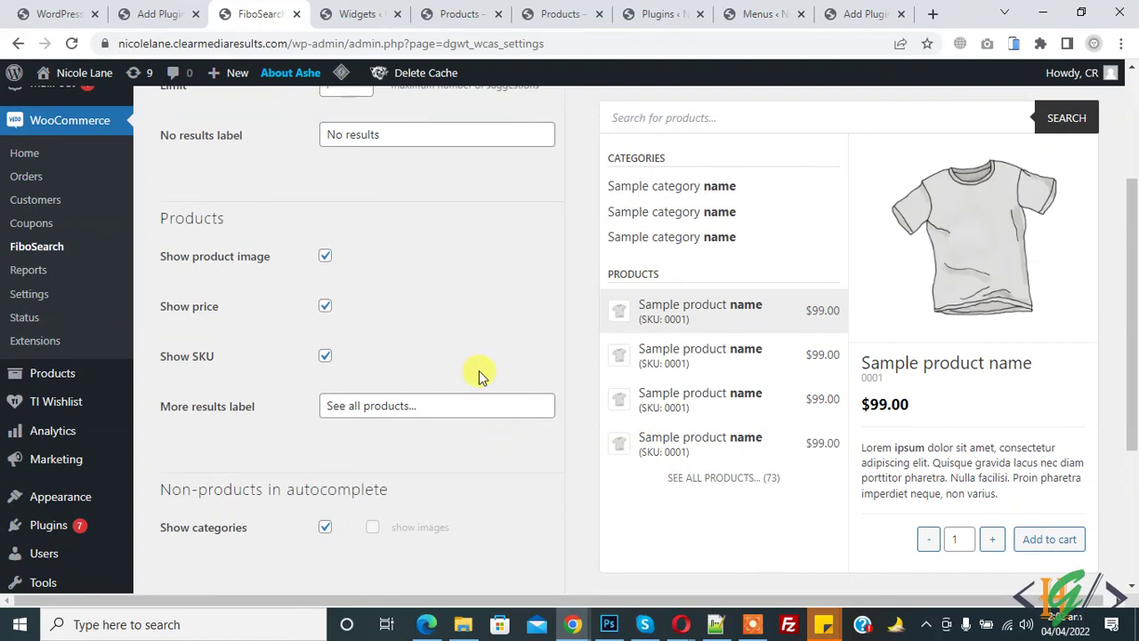
{"action": "scroll", "coordinate": [477, 364], "scroll_direction": "up", "scroll_amount": 3}
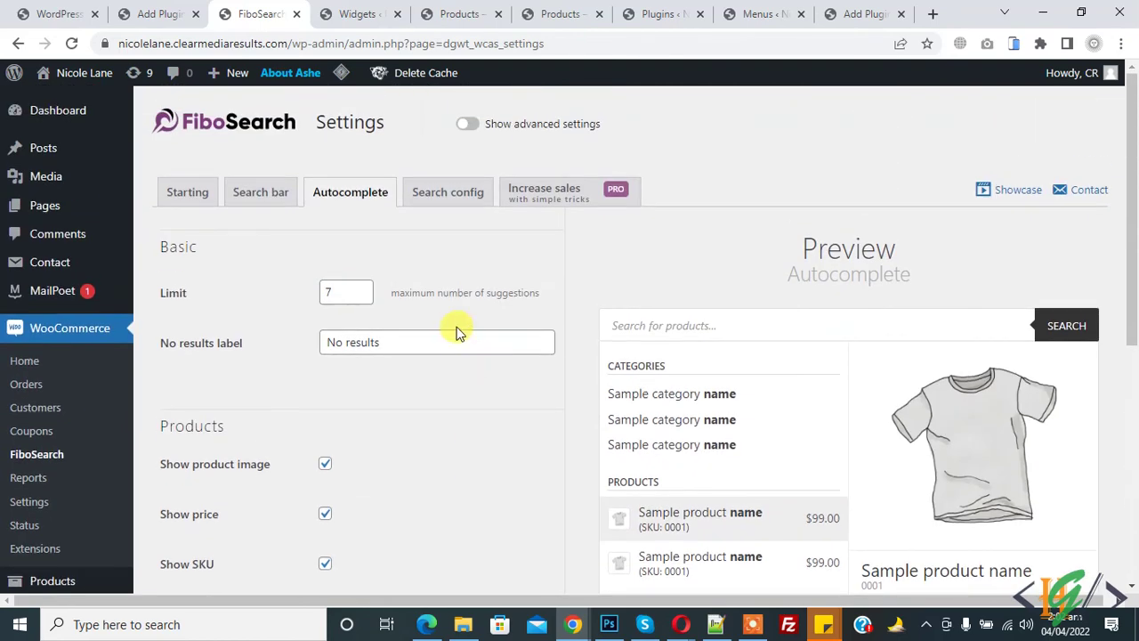
{"action": "left_click", "coordinate": [445, 196]}
{"action": "scroll", "coordinate": [386, 232], "scroll_direction": "down", "scroll_amount": 2}
{"action": "scroll", "coordinate": [300, 224], "scroll_direction": "up", "scroll_amount": 2}
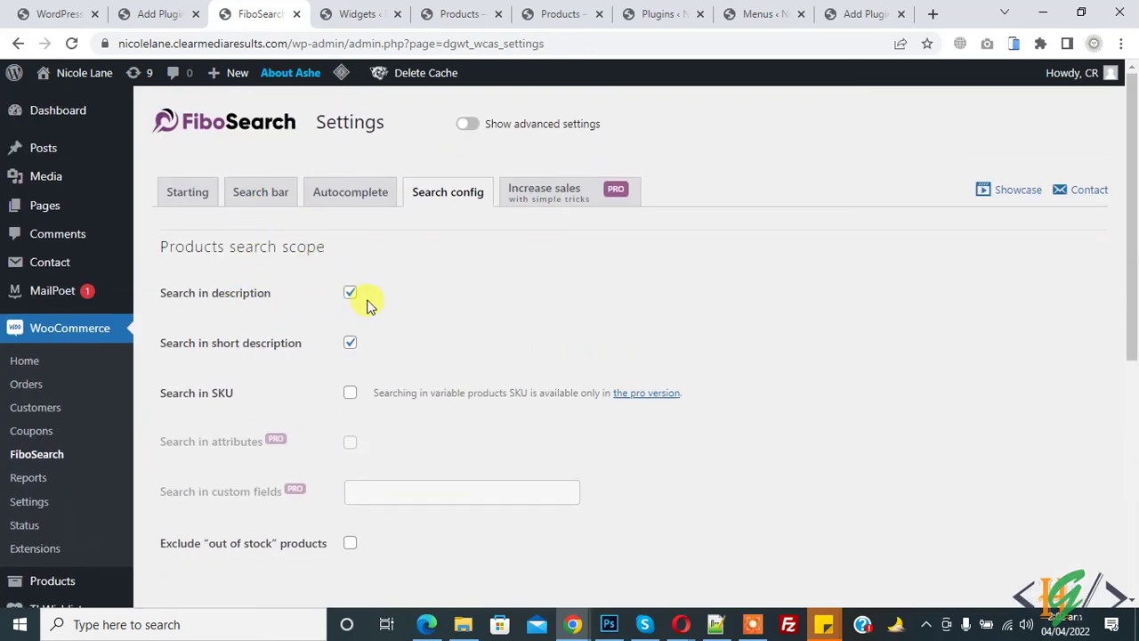
{"action": "scroll", "coordinate": [411, 348], "scroll_direction": "down", "scroll_amount": 3}
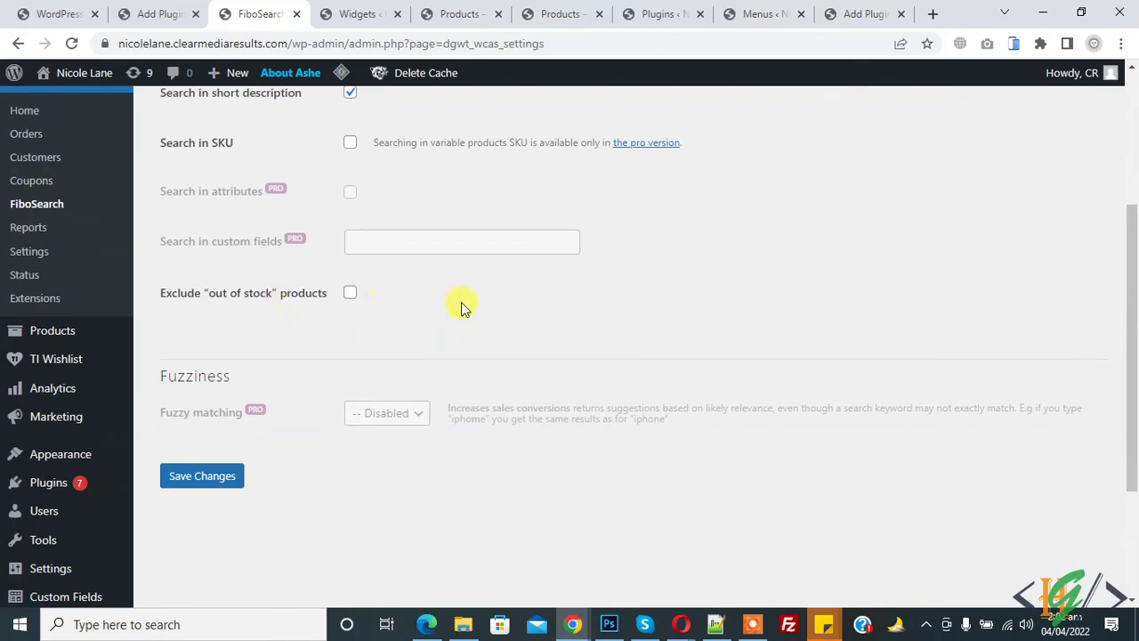
{"action": "scroll", "coordinate": [490, 326], "scroll_direction": "up", "scroll_amount": 3}
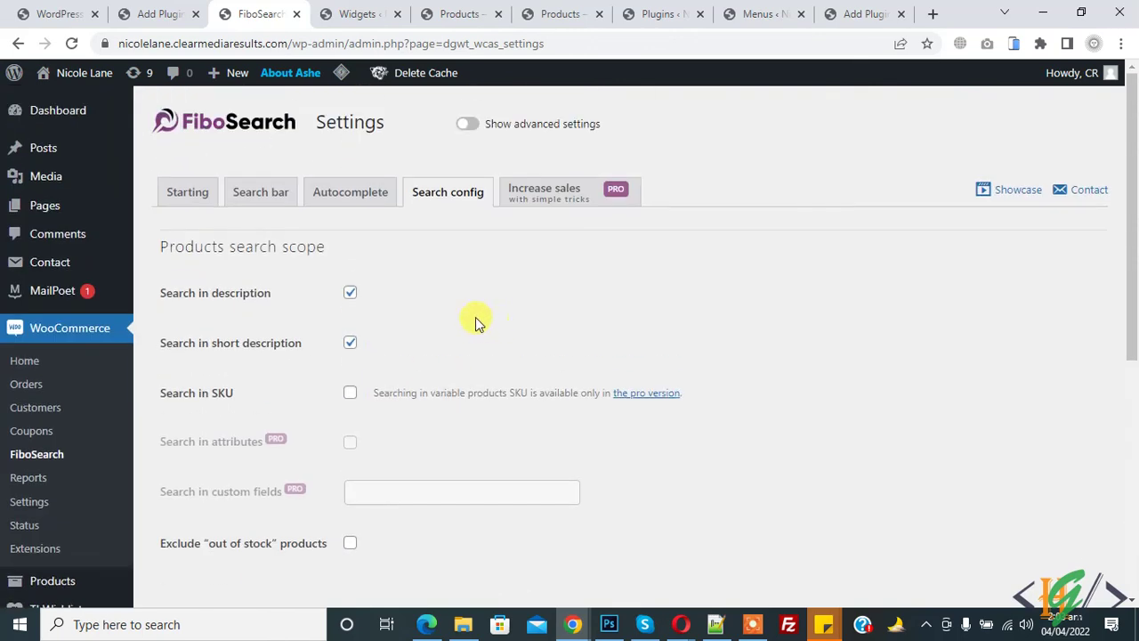